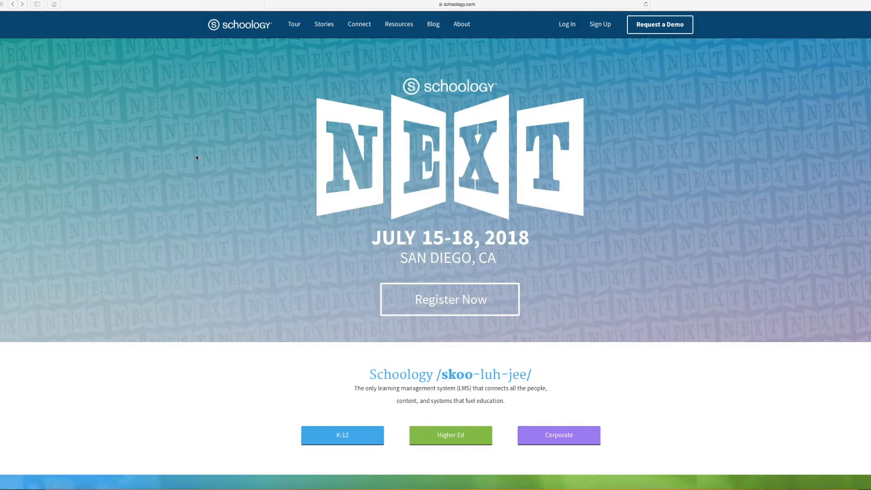
# Open the instructor sign-up form from the Schoology homepage
pyautogui.click(665, 6)
pyautogui.click(596, 26)
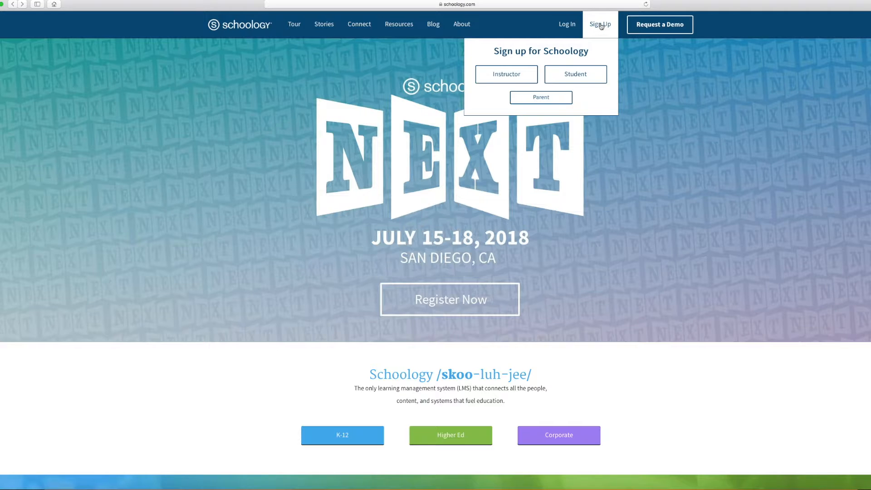
pyautogui.click(509, 75)
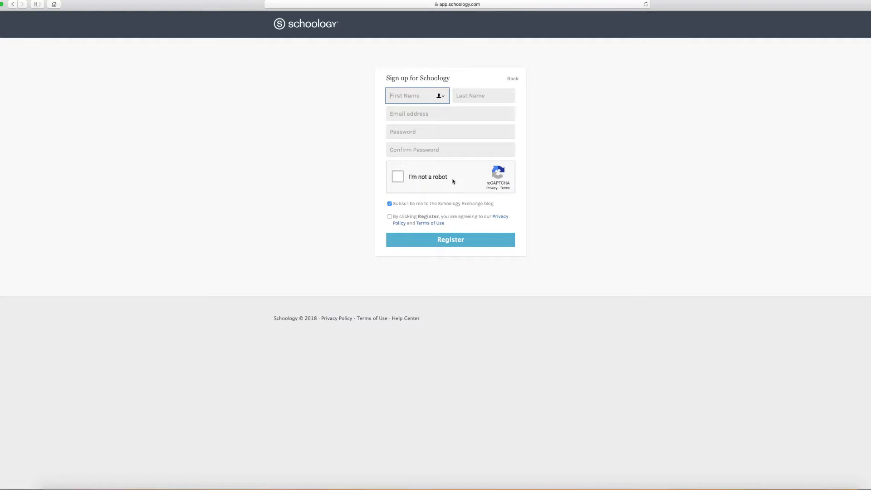
pyautogui.click(399, 178)
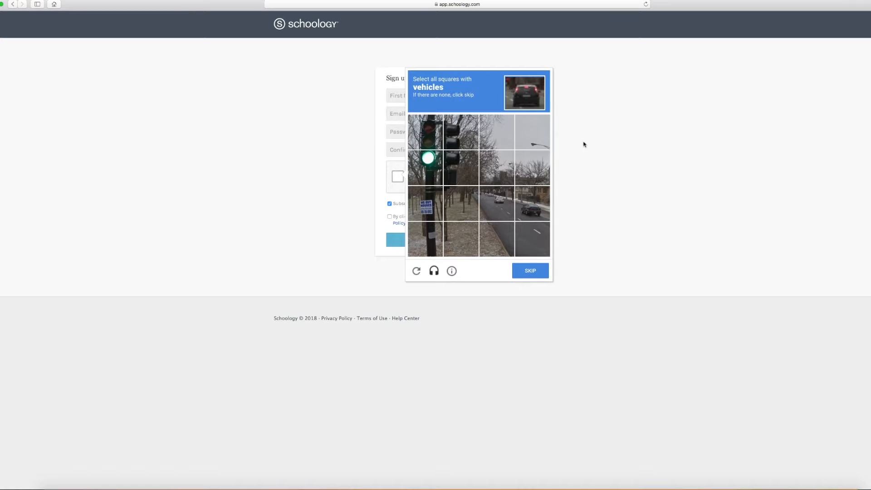
pyautogui.click(563, 100)
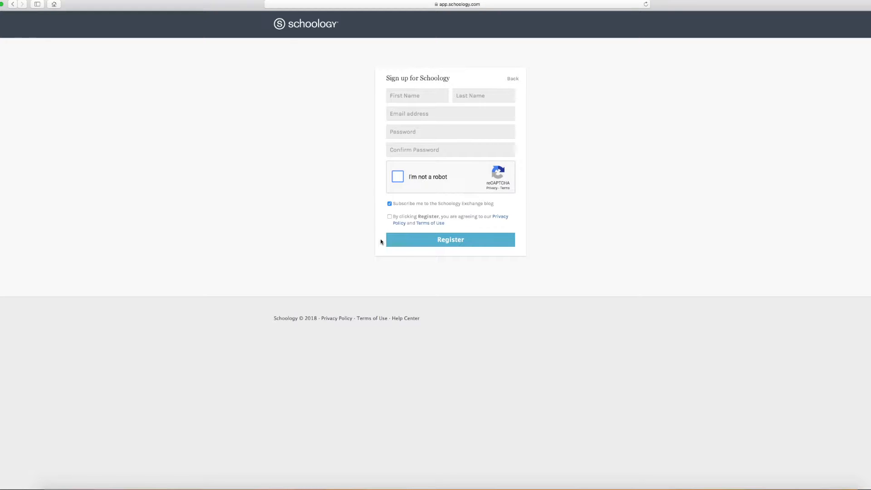
pyautogui.click(390, 217)
pyautogui.click(389, 204)
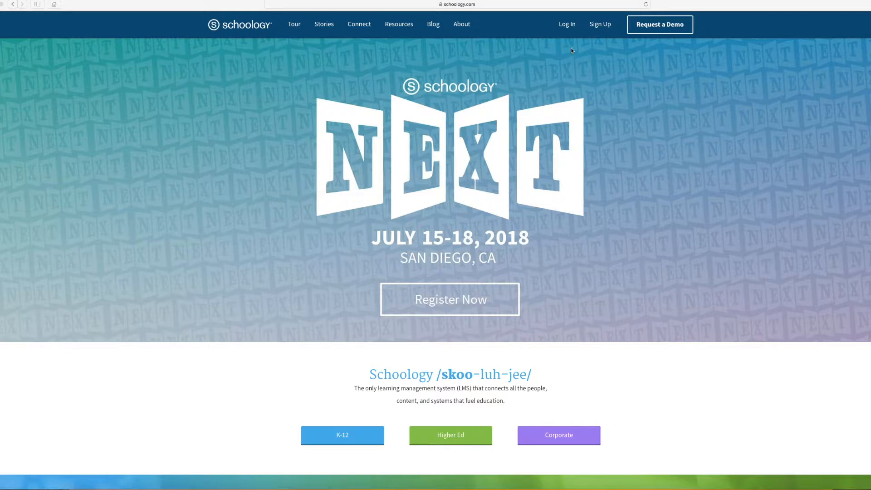
# Log in to the teacher account and show the home page with the recent activity
pyautogui.click(567, 26)
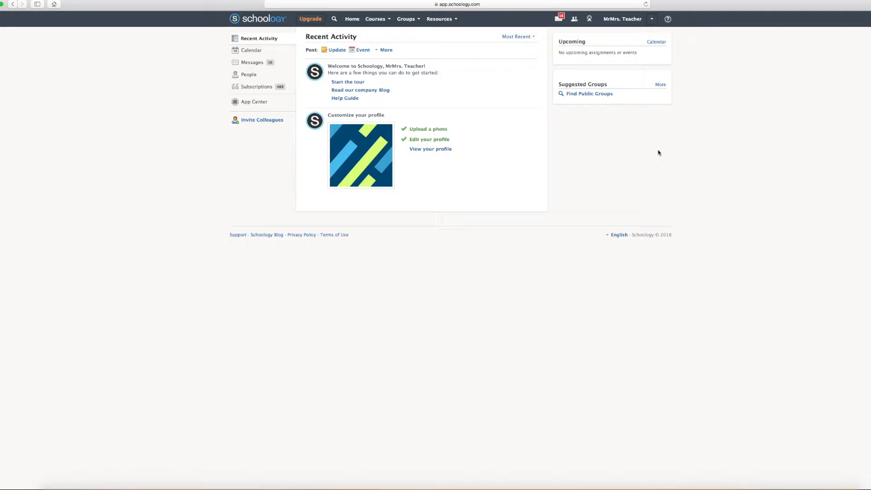
pyautogui.click(353, 20)
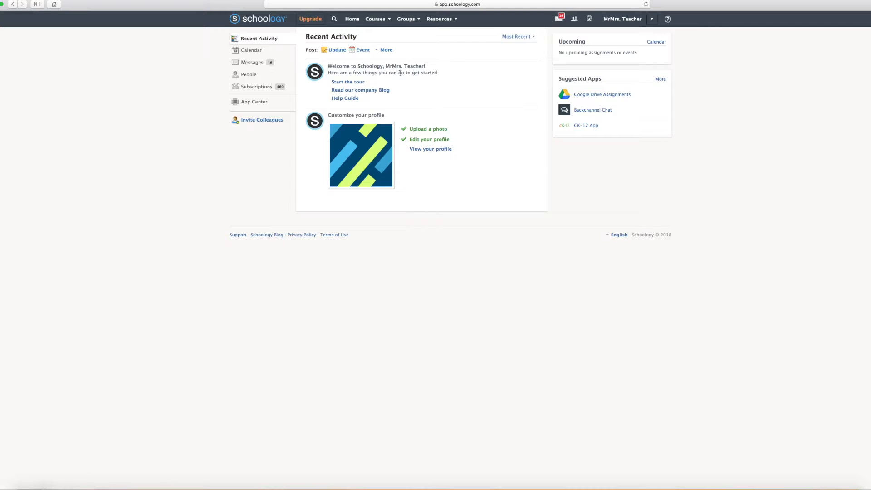
# Start creating a new course and name it "Math 101"
pyautogui.click(382, 21)
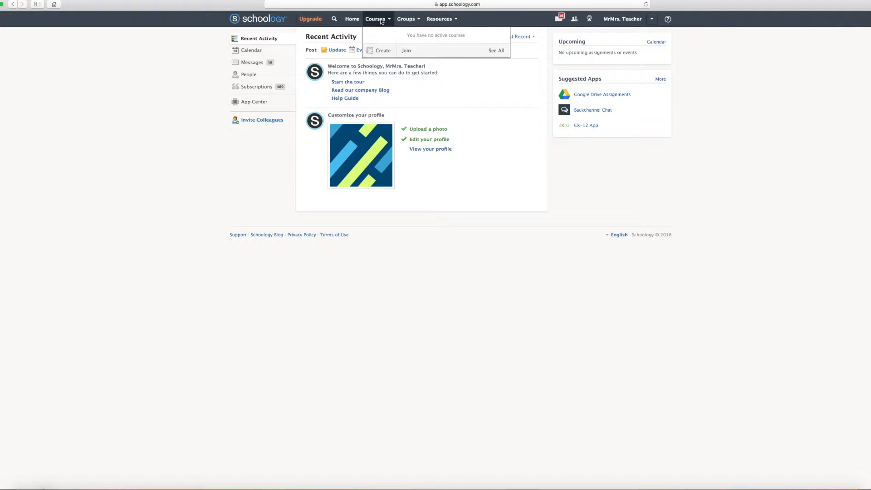
pyautogui.click(380, 53)
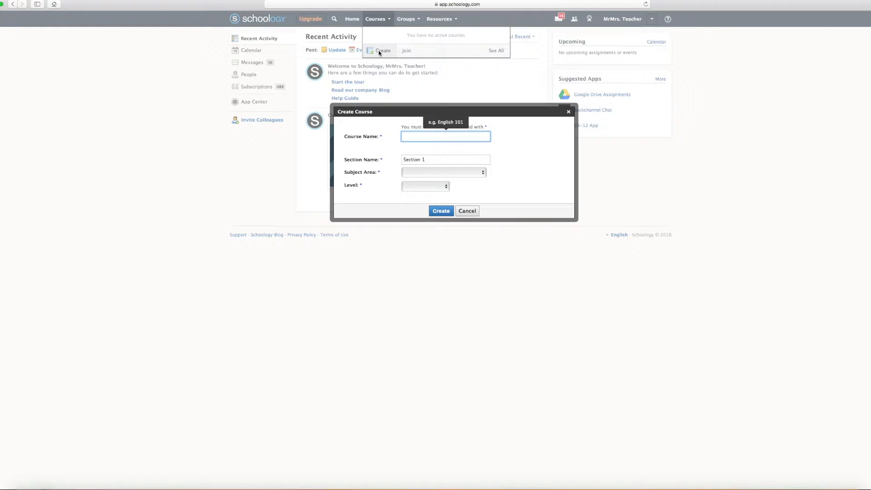
pyautogui.click(411, 136)
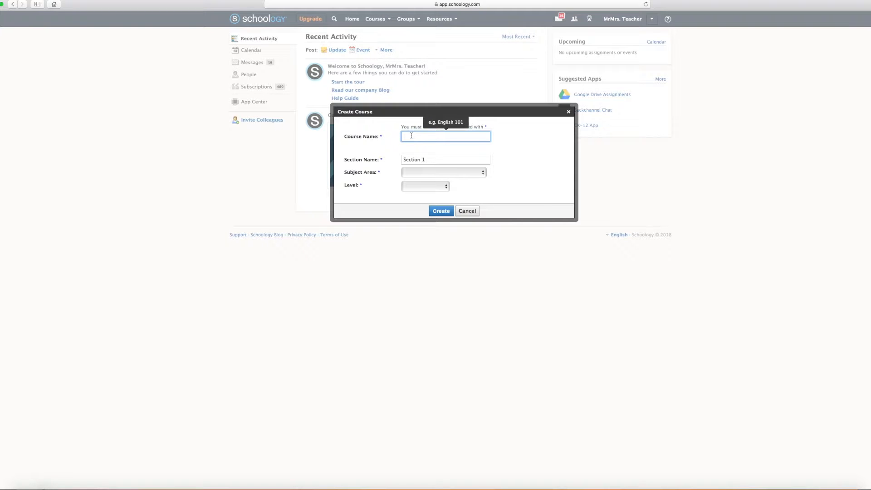
pyautogui.write('Math 101')
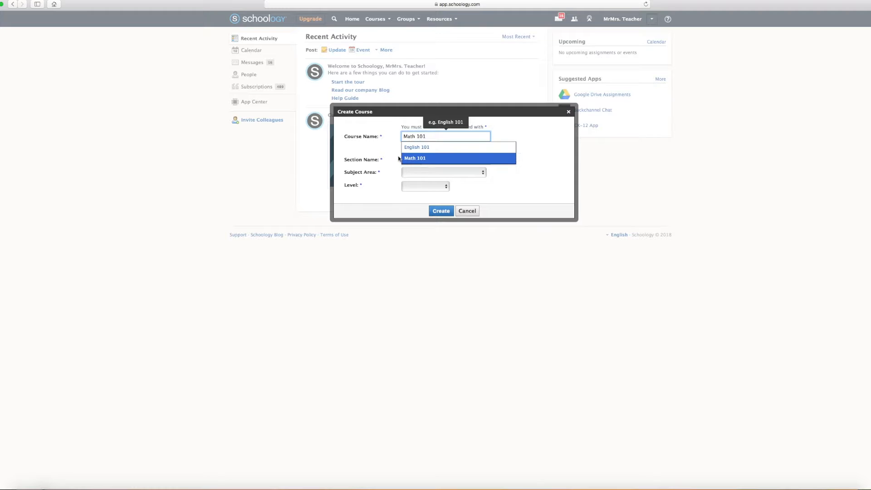
pyautogui.click(519, 135)
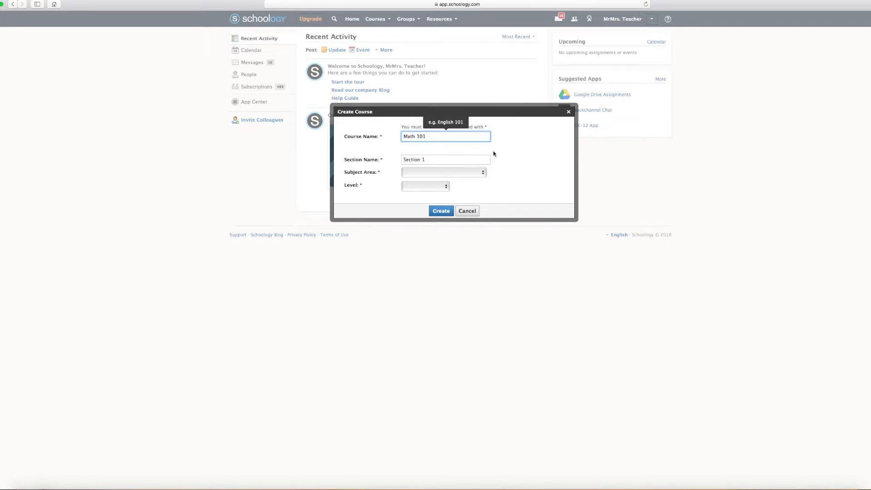
# Keep the section name "Section 1", set the subject area to Mathematics and the level to 12, and create the course
pyautogui.click(427, 160)
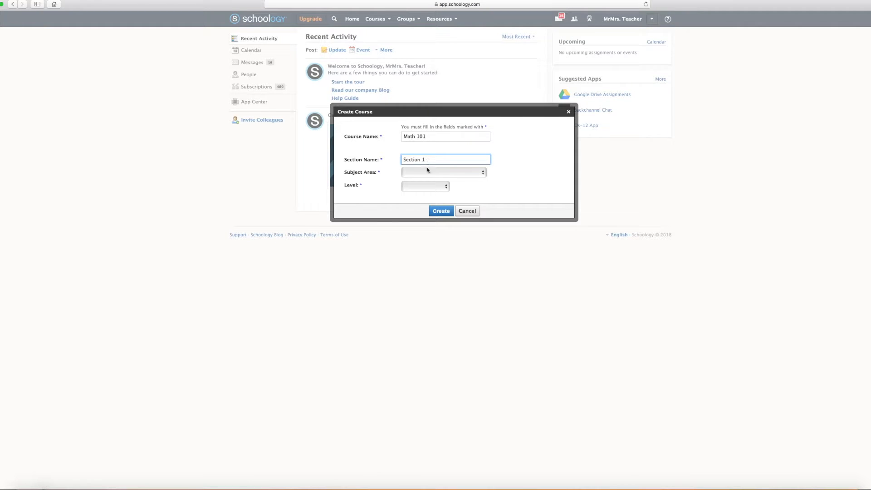
pyautogui.click(426, 172)
pyautogui.click(422, 200)
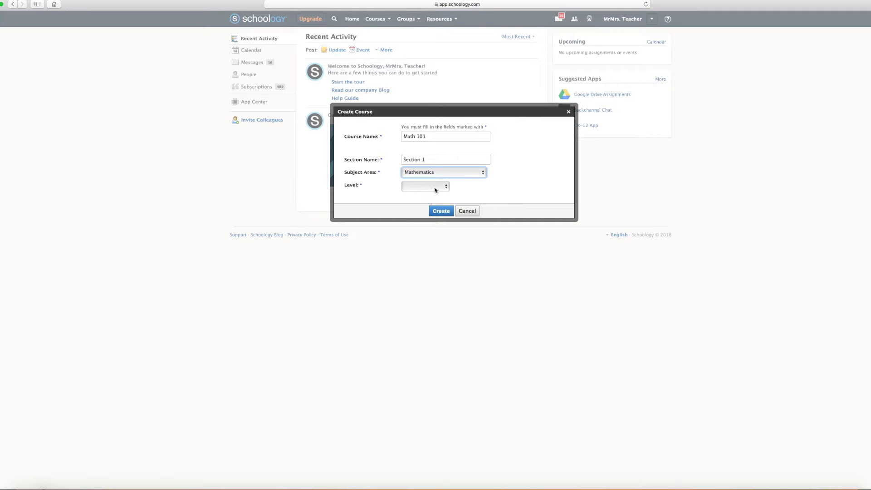
pyautogui.click(430, 187)
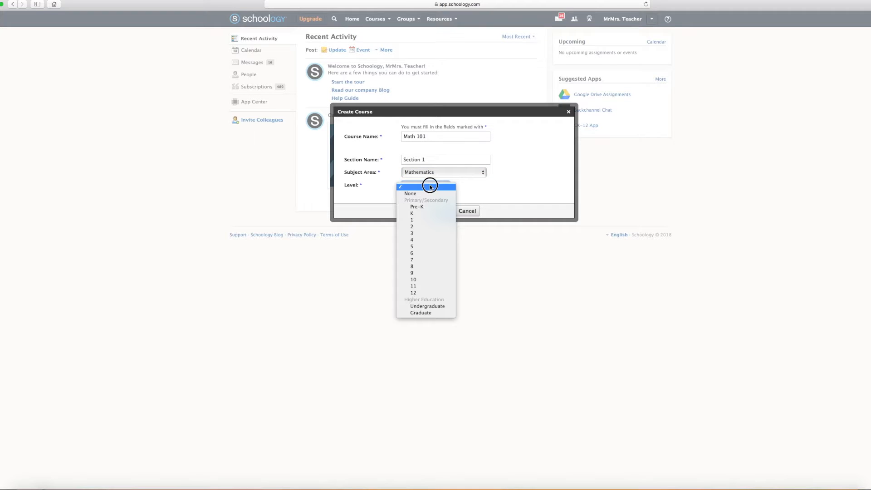
pyautogui.click(415, 293)
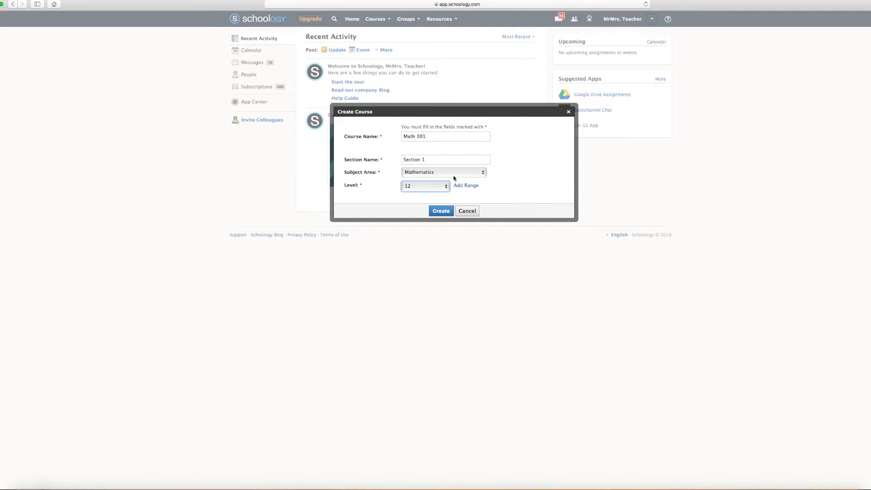
pyautogui.click(443, 211)
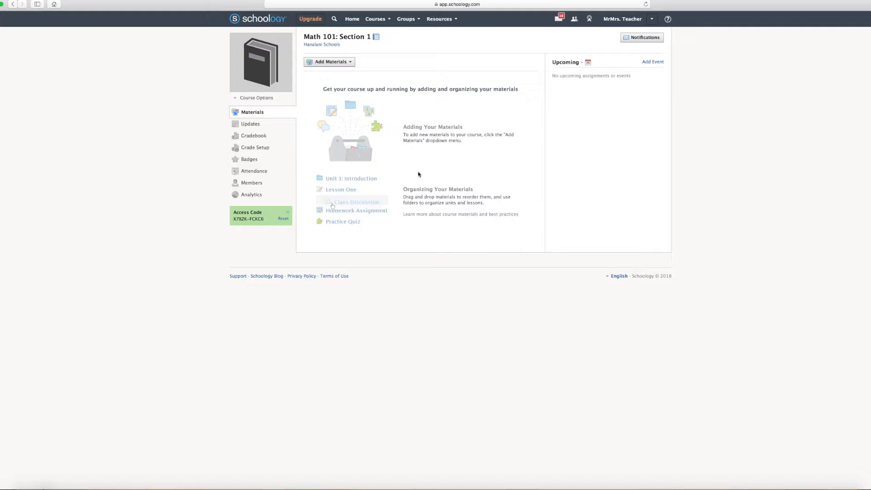
# Return to the home page and reopen Math 101: Section 1 from the course list
pyautogui.click(352, 20)
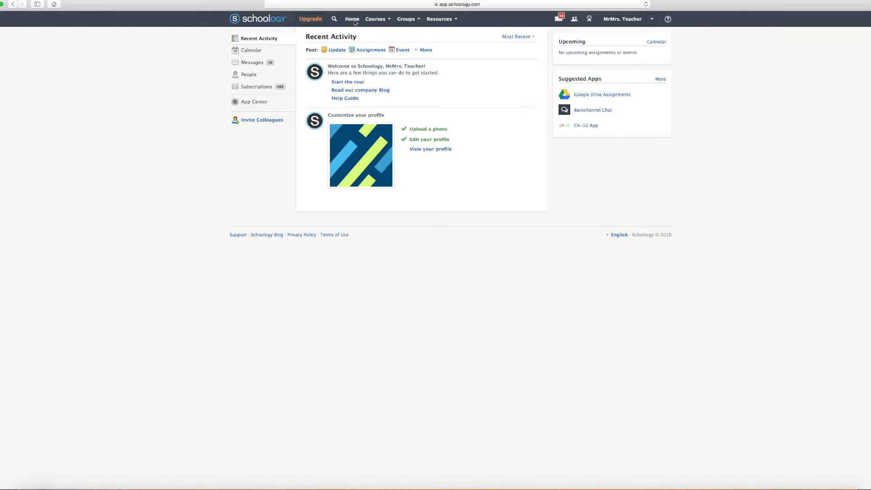
pyautogui.click(381, 20)
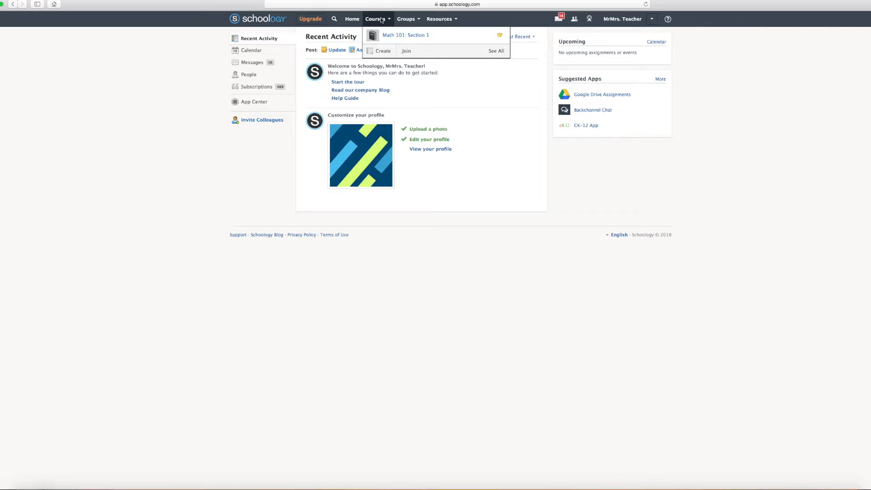
pyautogui.click(412, 41)
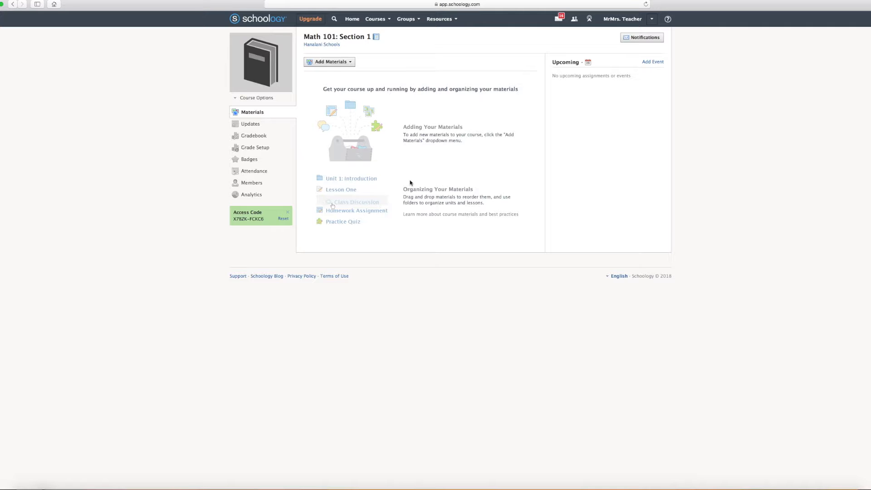
# Add a folder titled "Math Intro" to the course materials, with the description "Details here..." and the red folder color
pyautogui.click(330, 63)
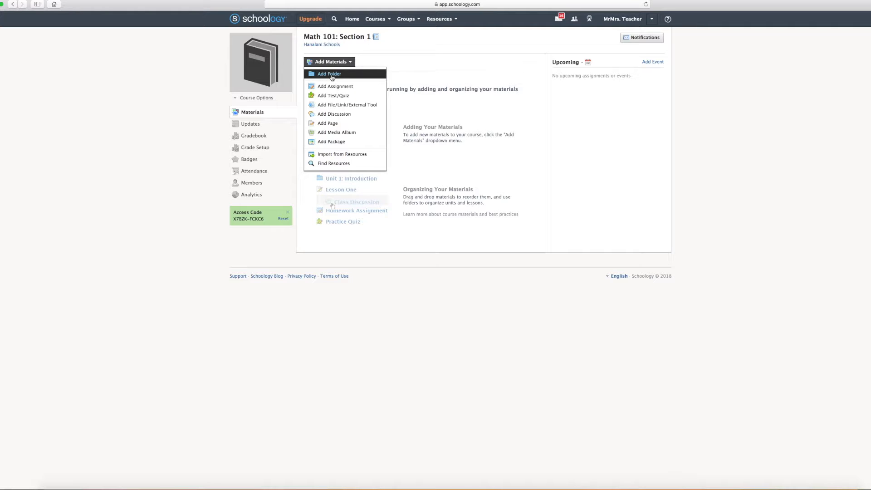
pyautogui.click(331, 75)
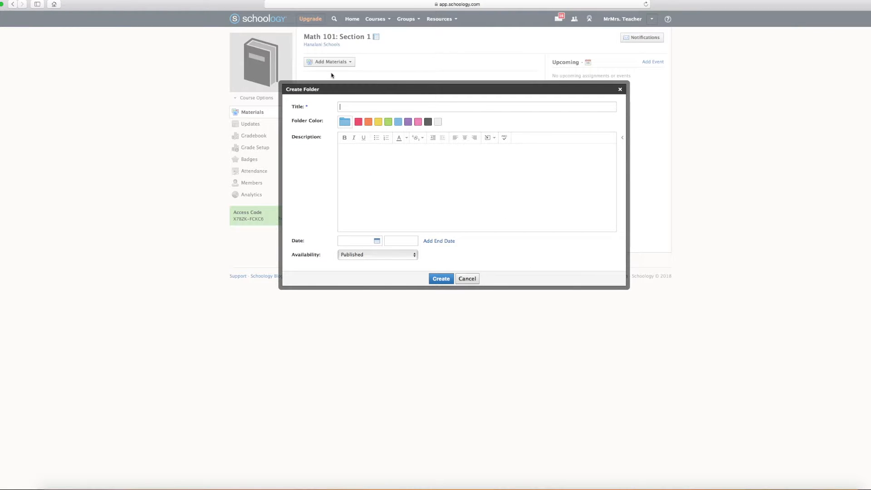
pyautogui.write('Math Intro')
pyautogui.click(357, 159)
pyautogui.write('Detailes')
pyautogui.press('BackSpace')
pyautogui.press('BackSpace')
pyautogui.write('s here')
pyautogui.click(359, 122)
# Check the date picker for the folder without choosing a date, and try the Unpublished availability
pyautogui.click(363, 243)
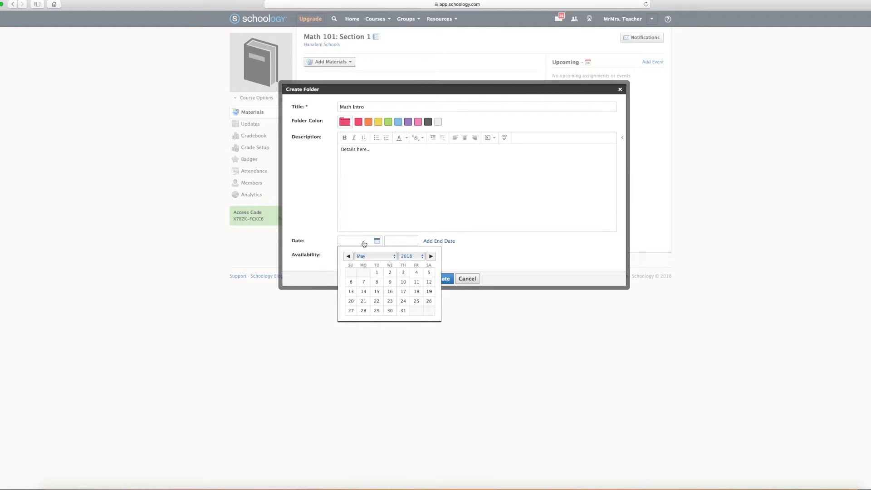
pyautogui.click(469, 243)
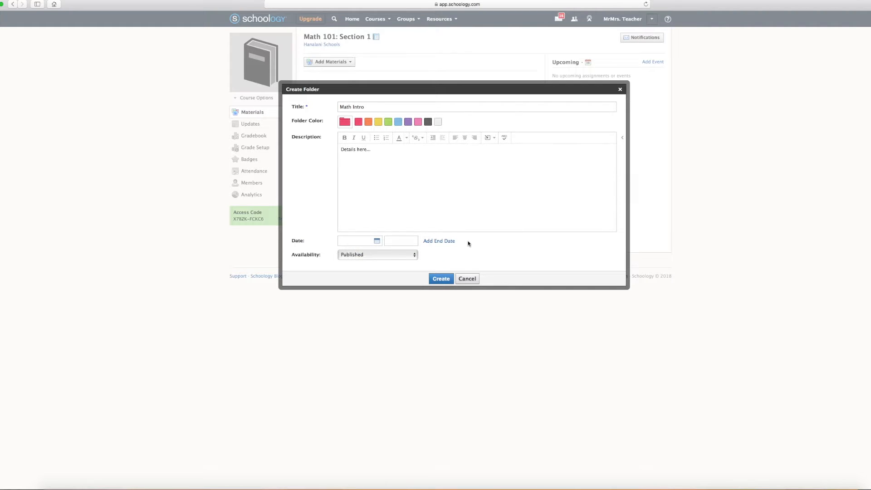
pyautogui.click(356, 255)
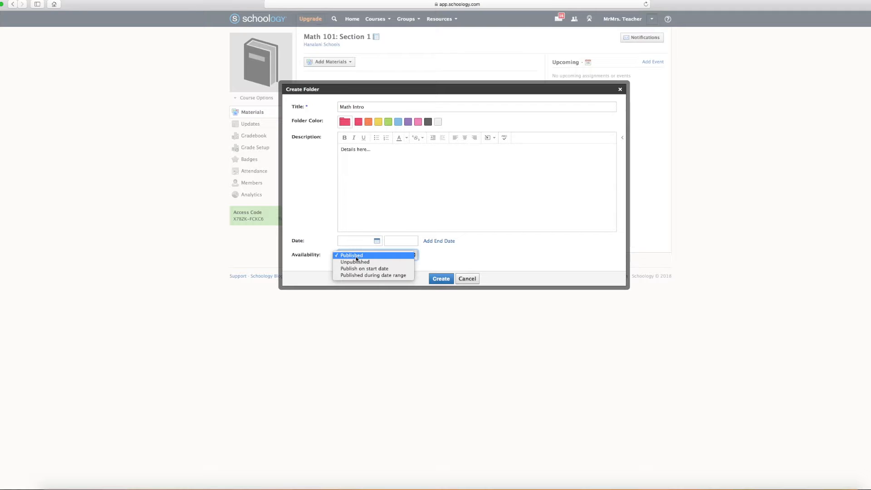
pyautogui.click(356, 257)
pyautogui.click(356, 257)
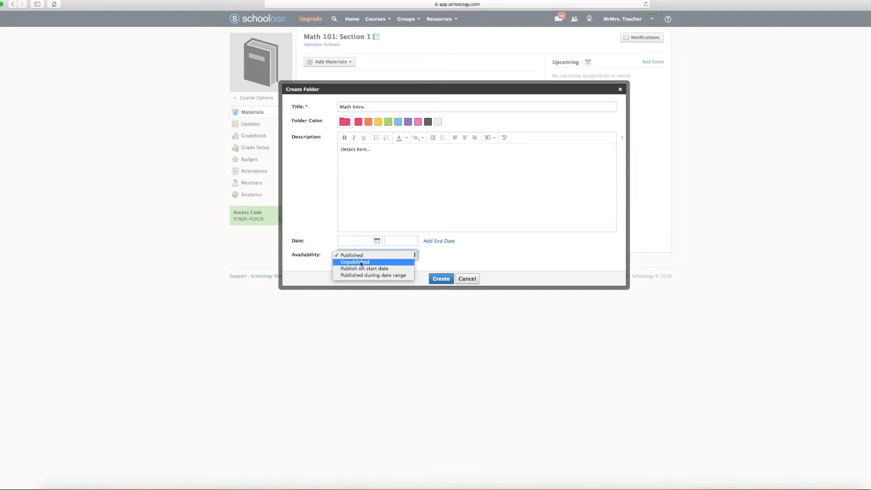
pyautogui.click(361, 263)
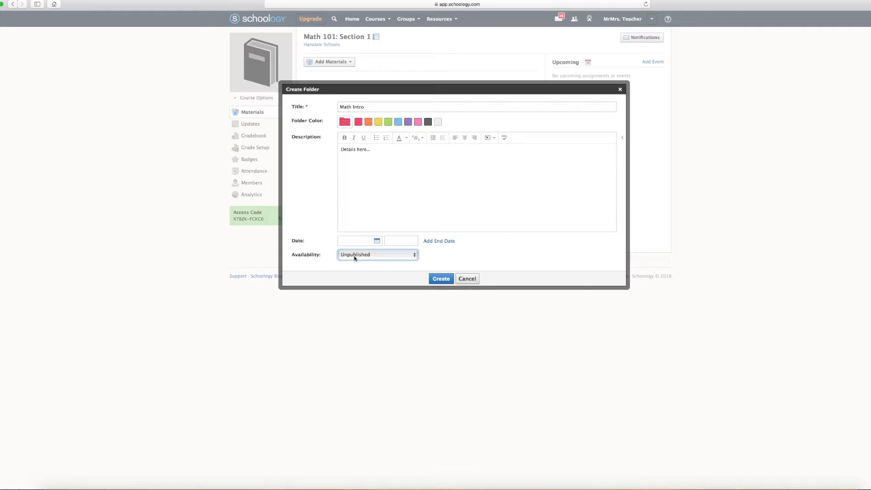
# Set the folder's availability to Published and create the folder
pyautogui.click(355, 256)
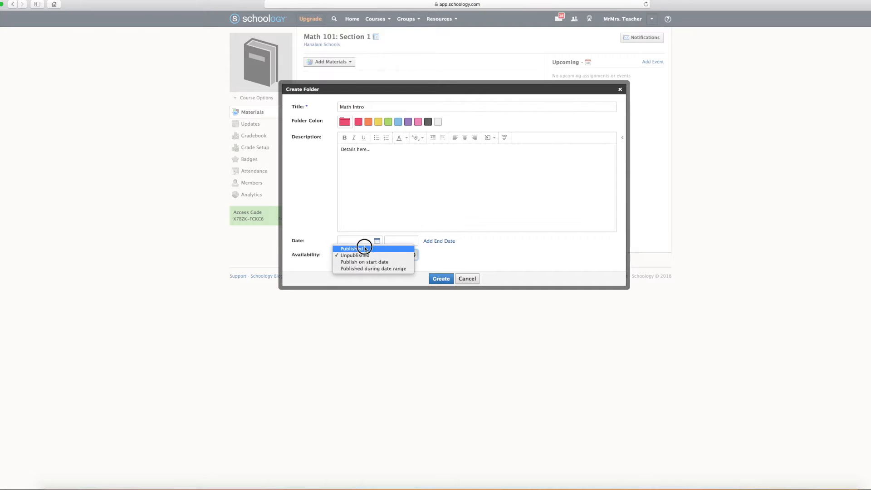
pyautogui.click(361, 247)
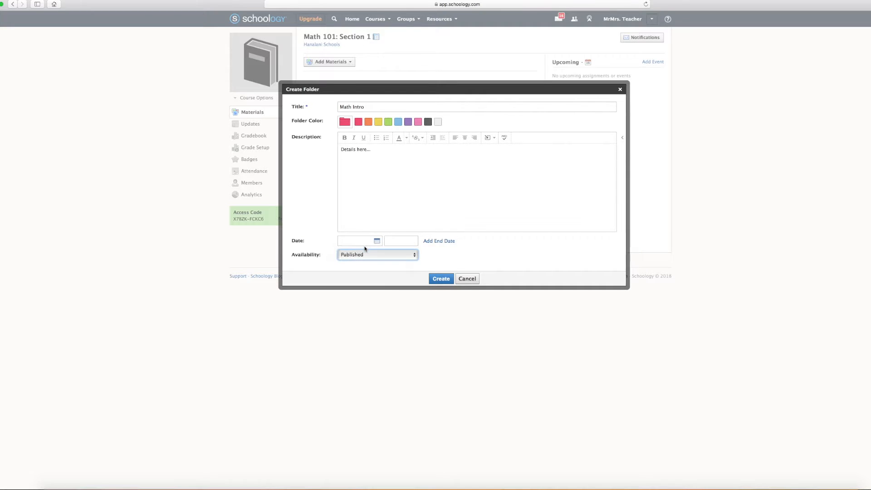
pyautogui.click(441, 279)
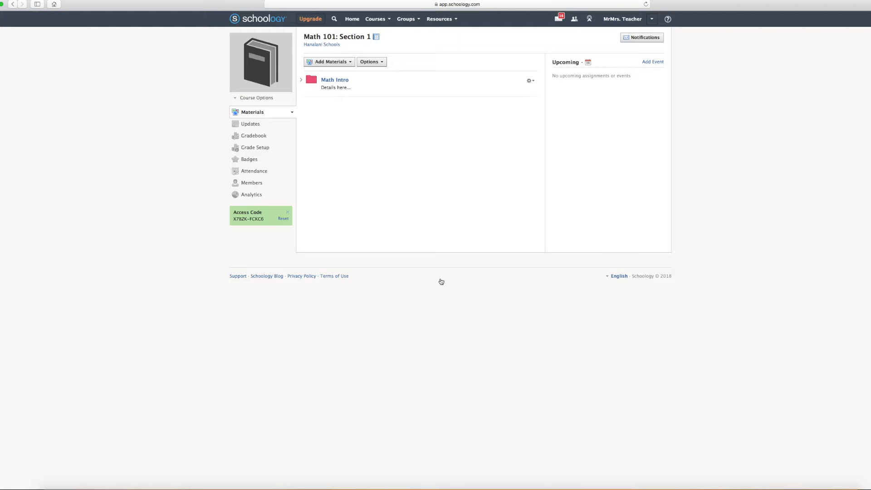
# View the inside of the Math Intro folder, return to the course materials and expand the folder in the list
pyautogui.click(334, 81)
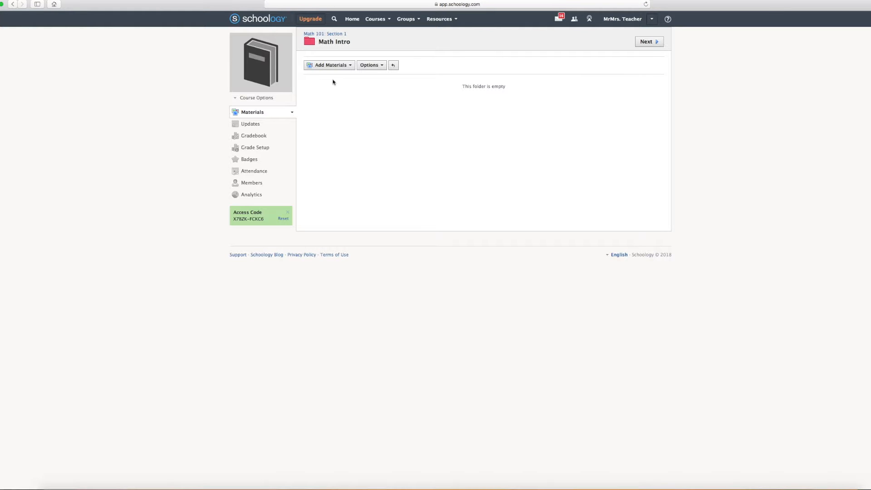
pyautogui.click(13, 4)
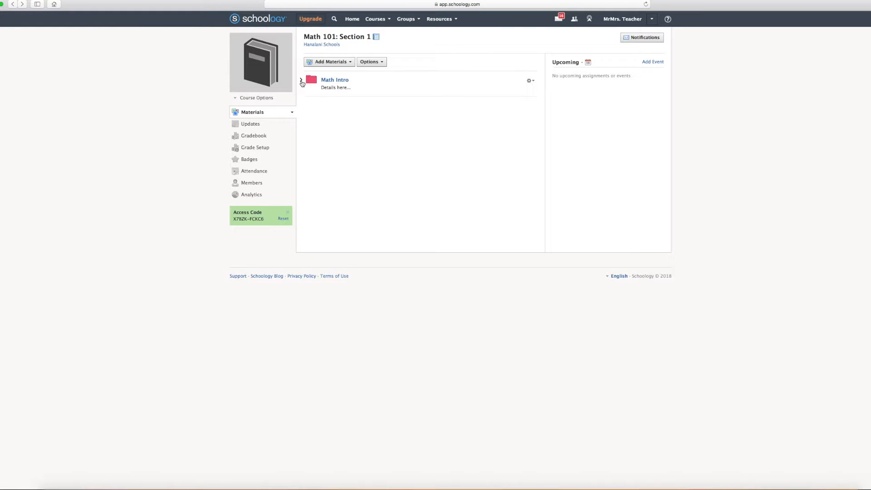
pyautogui.click(302, 82)
# In the Math Intro folder, start an assignment named "Do a math problem!" with the description "Any kind of problem - and upload a picture of it!"
pyautogui.click(331, 81)
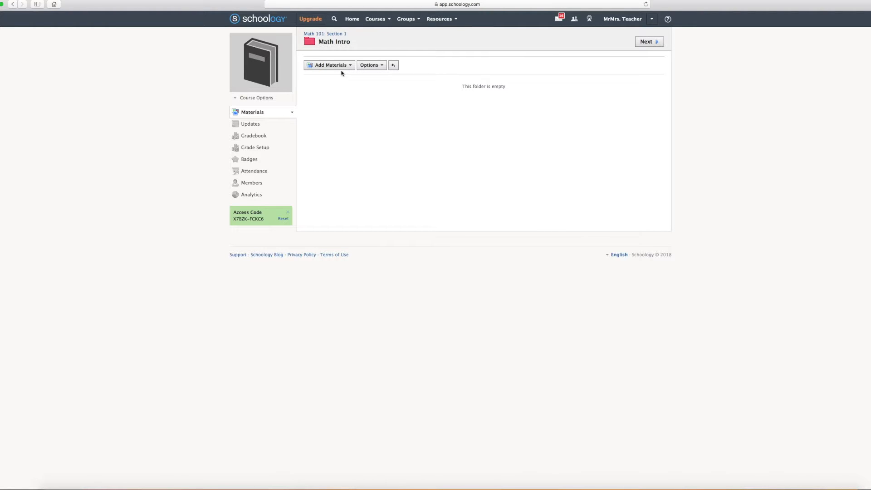
pyautogui.click(349, 66)
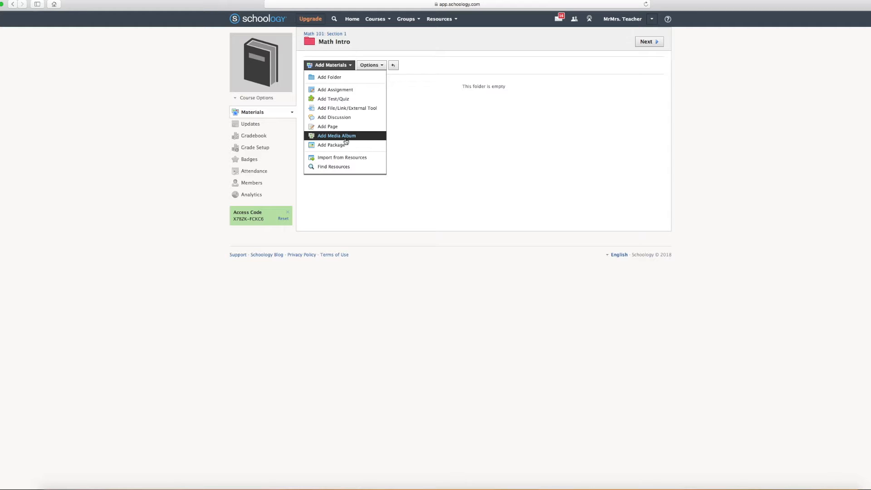
pyautogui.click(339, 92)
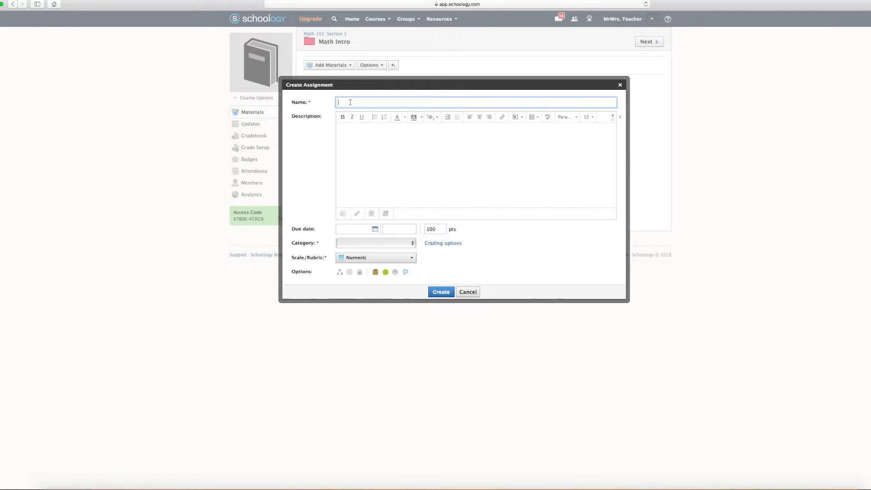
pyautogui.write('Do a math problem')
pyautogui.press('Return')
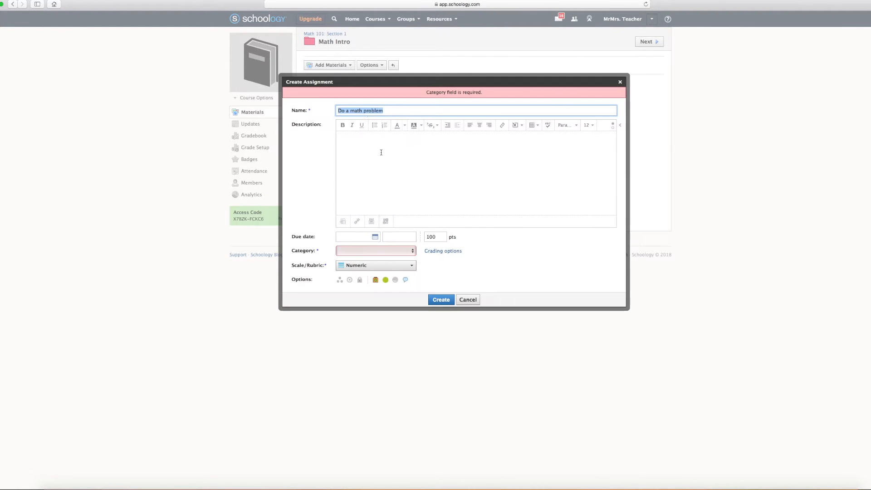
pyautogui.click(391, 111)
pyautogui.click(353, 147)
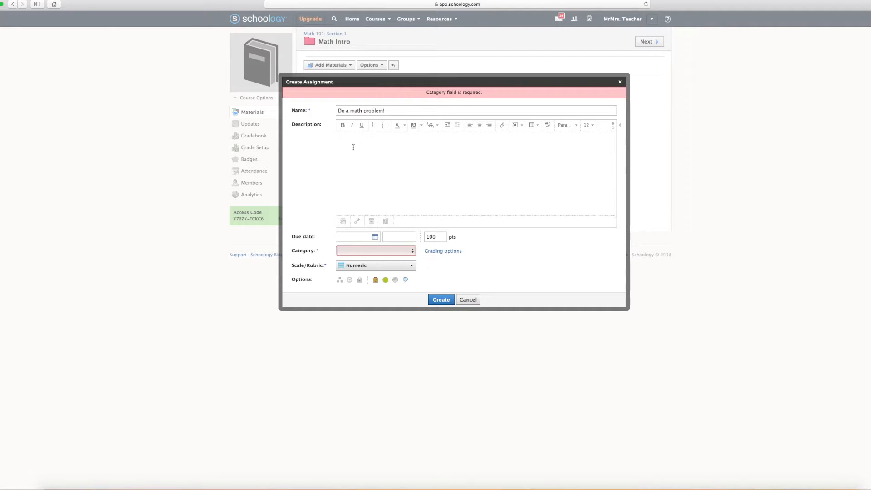
pyautogui.write('Any kind of problem')
pyautogui.write('- and upload a picture of it!')
# Set the assignment's due date to 5/19/18 and its value to 10 points
pyautogui.click(363, 239)
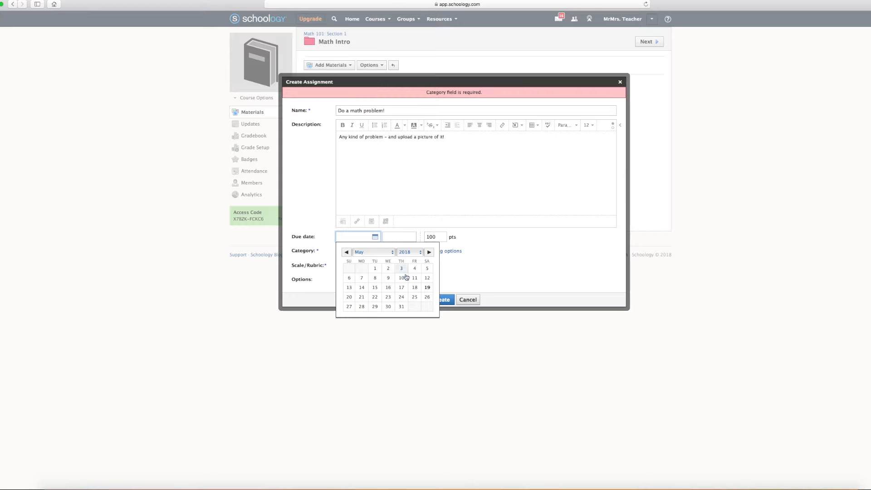
pyautogui.click(429, 290)
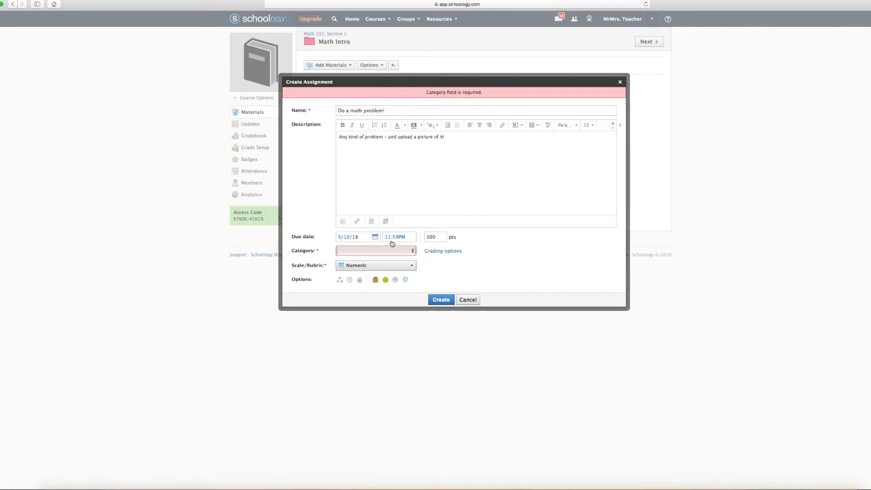
pyautogui.doubleClick(435, 236)
pyautogui.write('10')
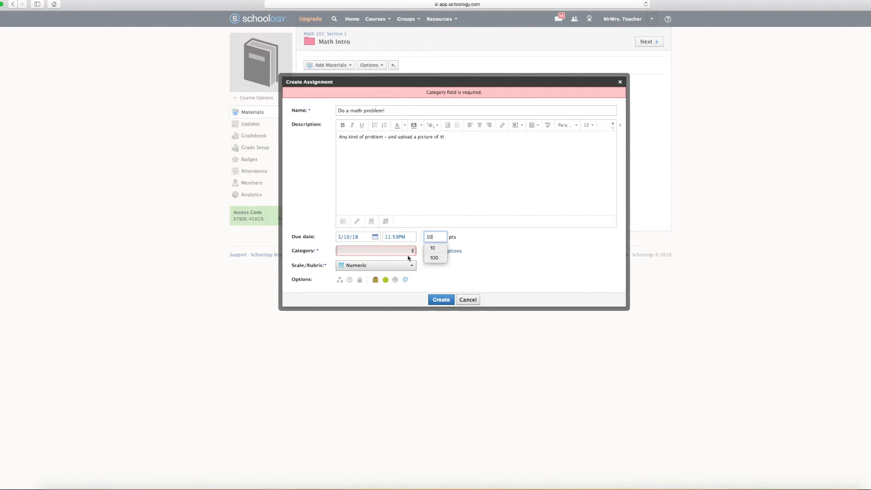
# Create a new grading category named "Assessment" for the assignment
pyautogui.click(413, 253)
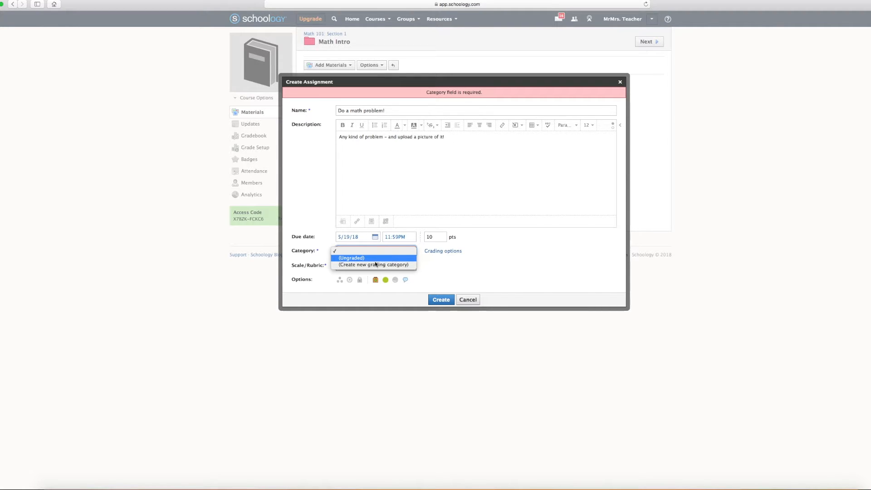
pyautogui.click(358, 266)
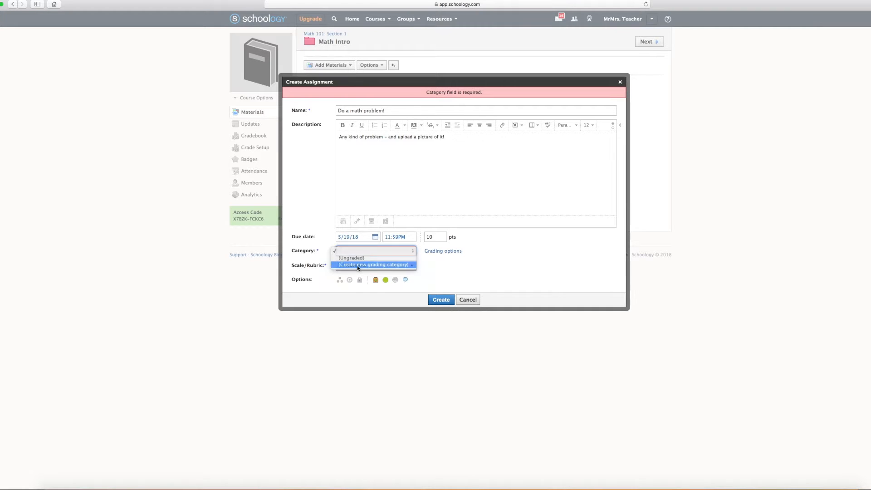
pyautogui.click(356, 251)
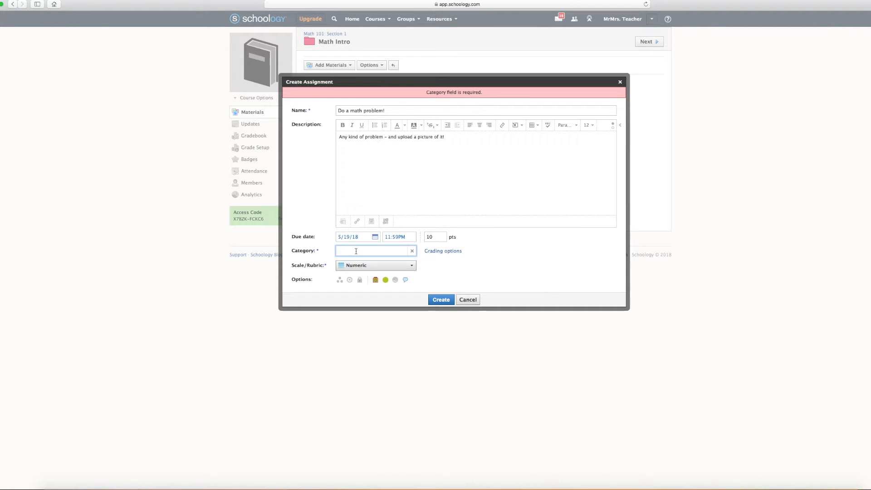
pyautogui.write('Assessments')
pyautogui.press('BackSpace')
pyautogui.click(450, 257)
# Keep the Numeric scale with submissions enabled and the assignment published to students, and create the assignment
pyautogui.click(379, 271)
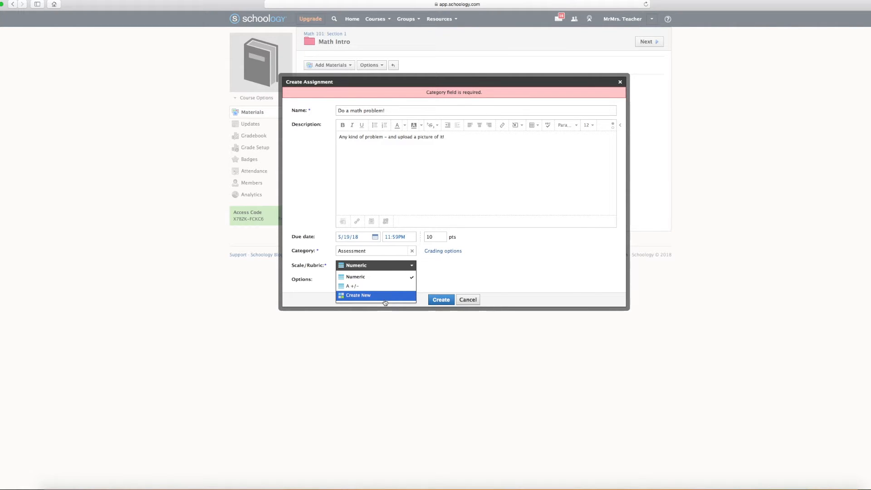
pyautogui.click(453, 266)
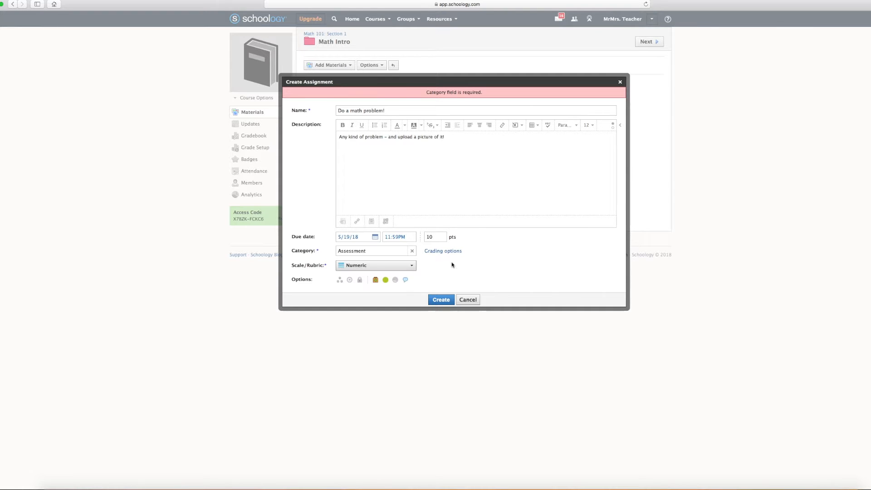
pyautogui.click(376, 281)
pyautogui.click(376, 282)
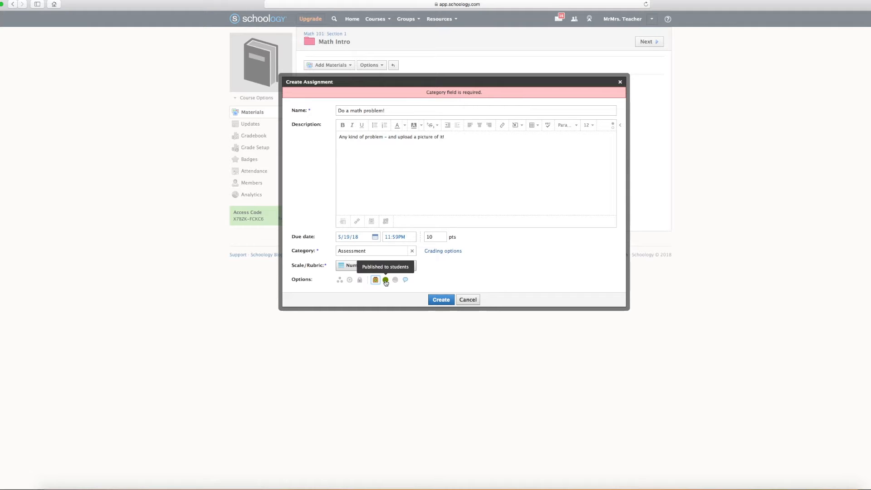
pyautogui.click(386, 280)
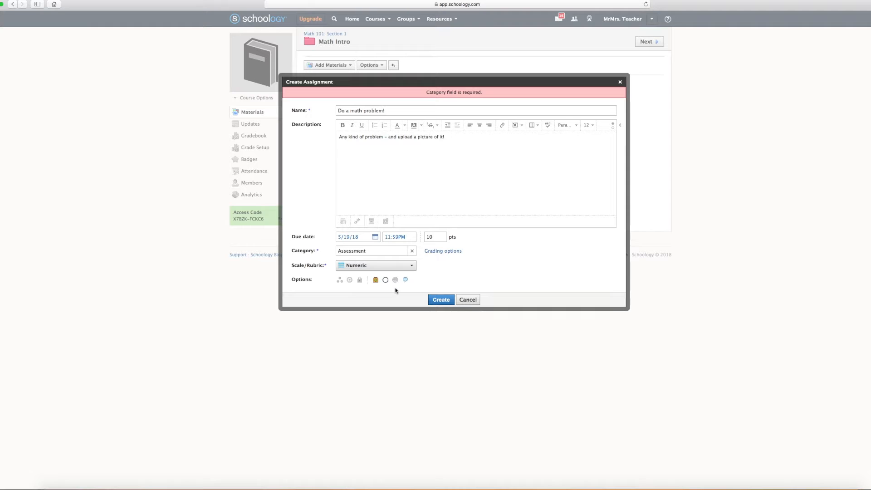
pyautogui.click(386, 281)
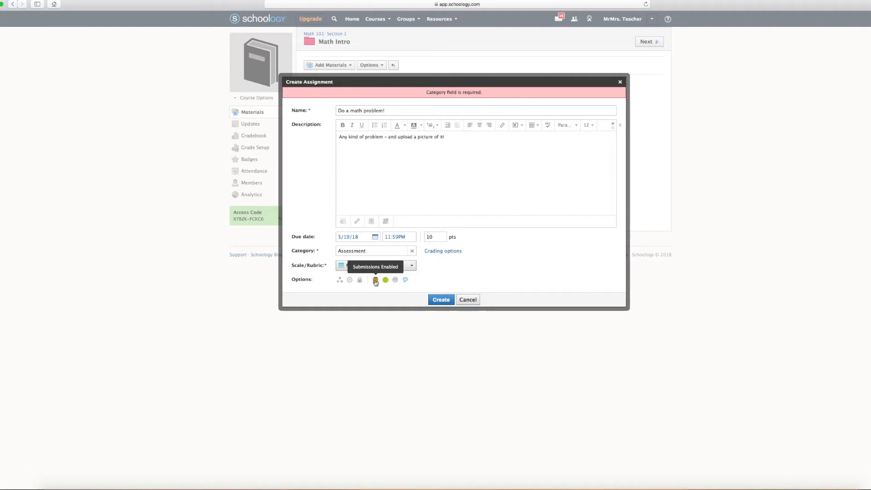
pyautogui.click(442, 300)
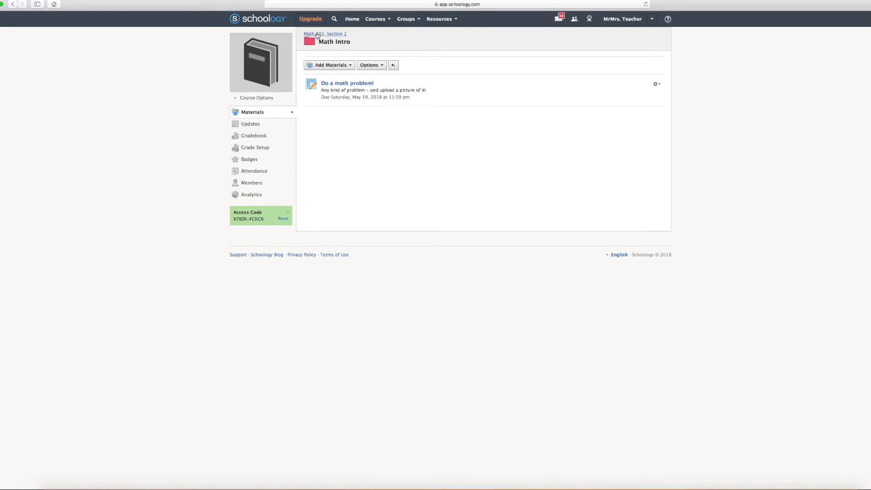
# Check the Math Intro folder in the course materials list and reopen it
pyautogui.click(315, 34)
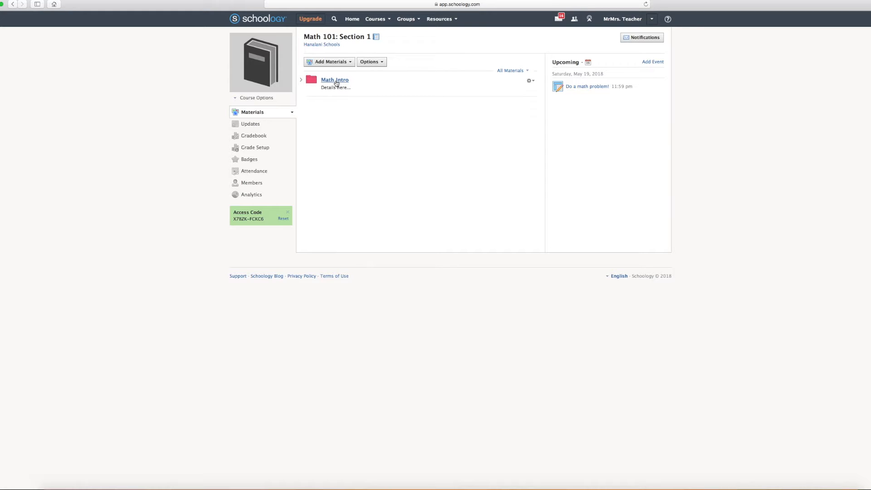
pyautogui.click(301, 81)
pyautogui.click(335, 81)
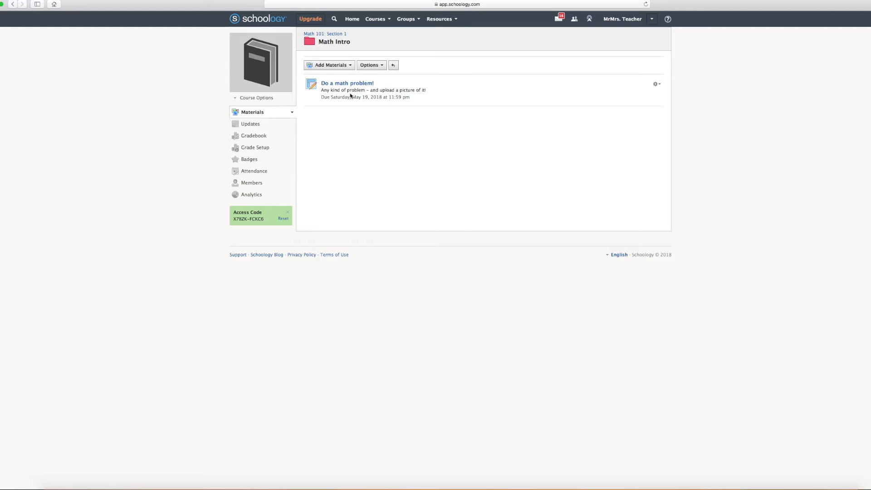
# Open the "Do a math problem!" assignment and post the comment "More details... oh, I forgot..." on it
pyautogui.click(335, 85)
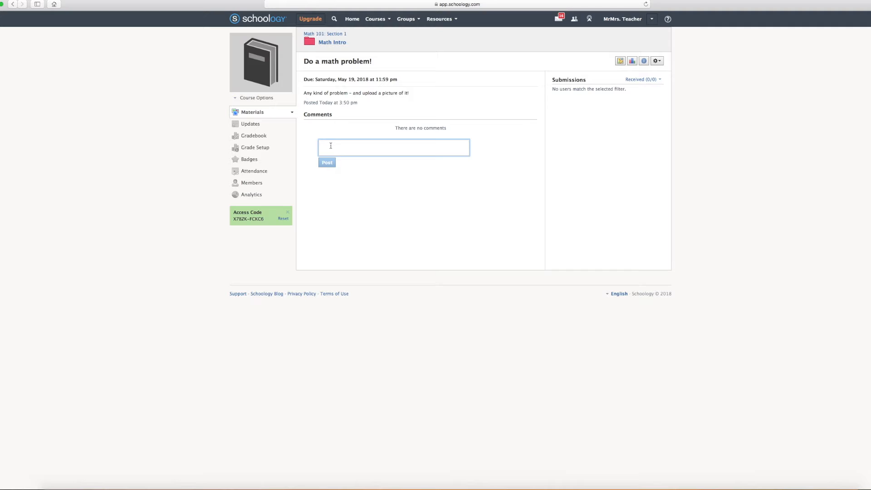
pyautogui.write('M')
pyautogui.press('BackSpace')
pyautogui.write('More de')
pyautogui.write('tails')
pyautogui.write('... o, I forgot')
pyautogui.write('h')
pyautogui.press('End')
pyautogui.click(327, 162)
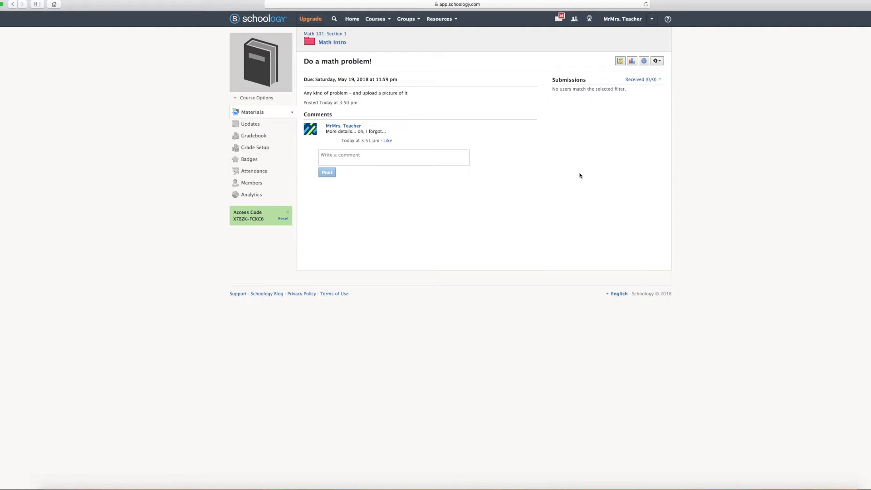
# Return to the Math 101 course page and regenerate the course's access code
pyautogui.click(314, 34)
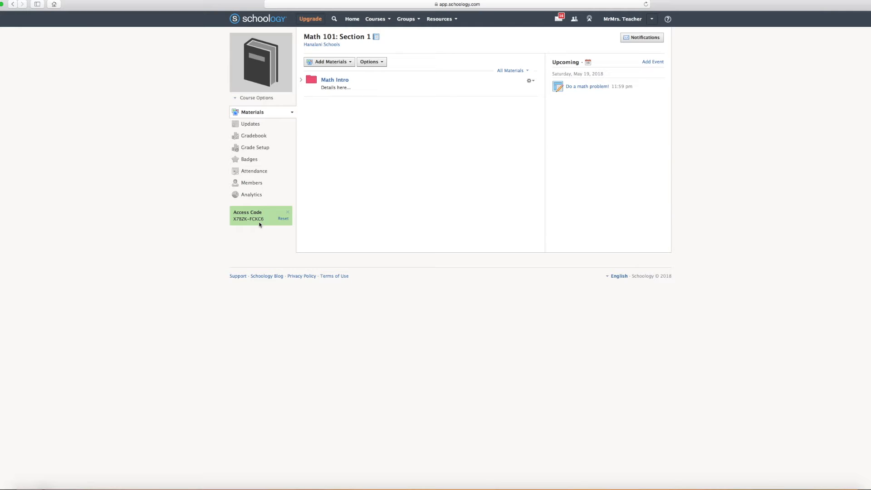
pyautogui.click(233, 220)
pyautogui.moveTo(234, 219); pyautogui.dragTo(265, 219)
pyautogui.click(269, 222)
pyautogui.moveTo(234, 218); pyautogui.dragTo(278, 218)
pyautogui.tripleClick(238, 219)
pyautogui.click(238, 219)
pyautogui.moveTo(233, 218); pyautogui.dragTo(265, 219)
pyautogui.click(283, 219)
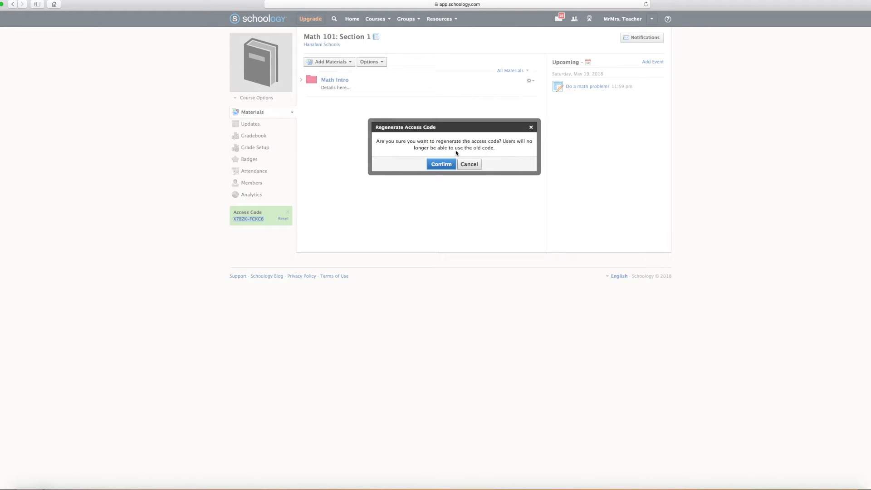
pyautogui.click(442, 164)
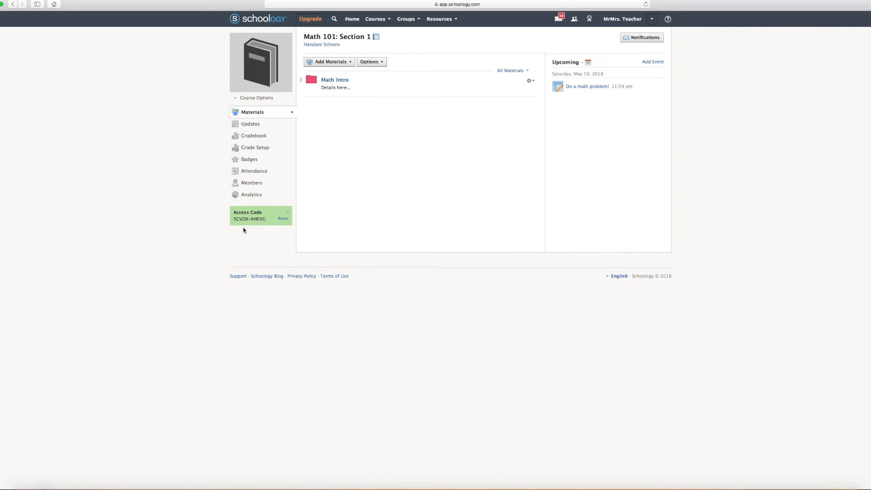
# Review the assignment inside the Math Intro folder, and check the course list from the home page
pyautogui.click(326, 80)
pyautogui.click(343, 85)
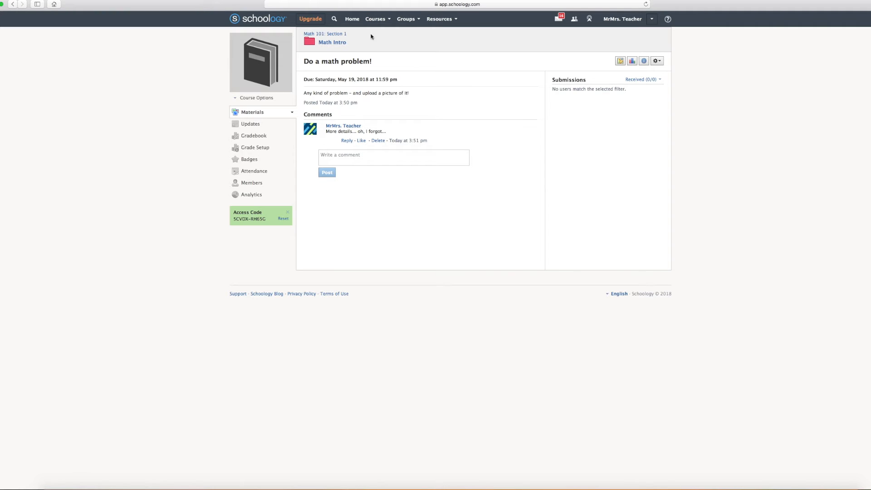
pyautogui.click(352, 22)
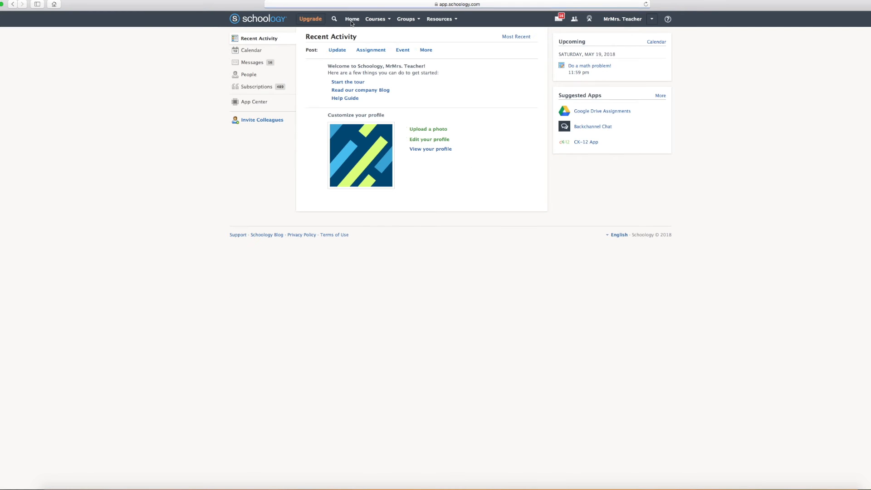
pyautogui.click(377, 19)
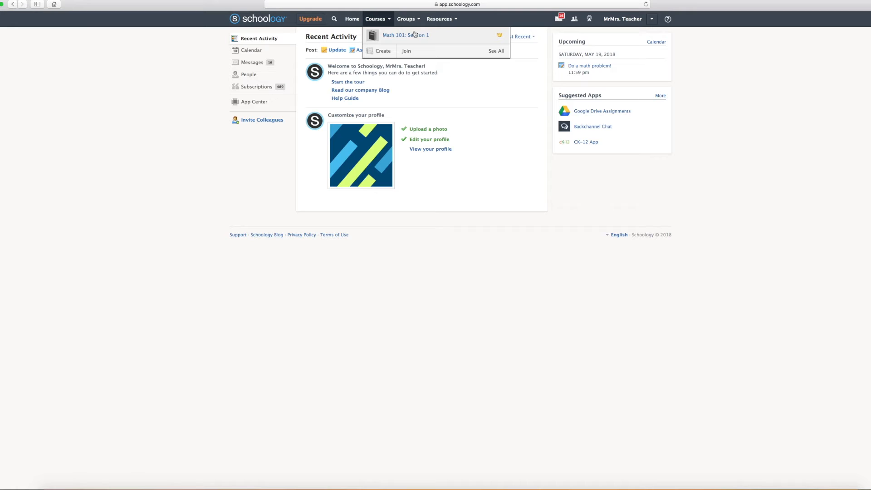
# Start a new group named "New course sharing group", leaving its description empty
pyautogui.click(407, 20)
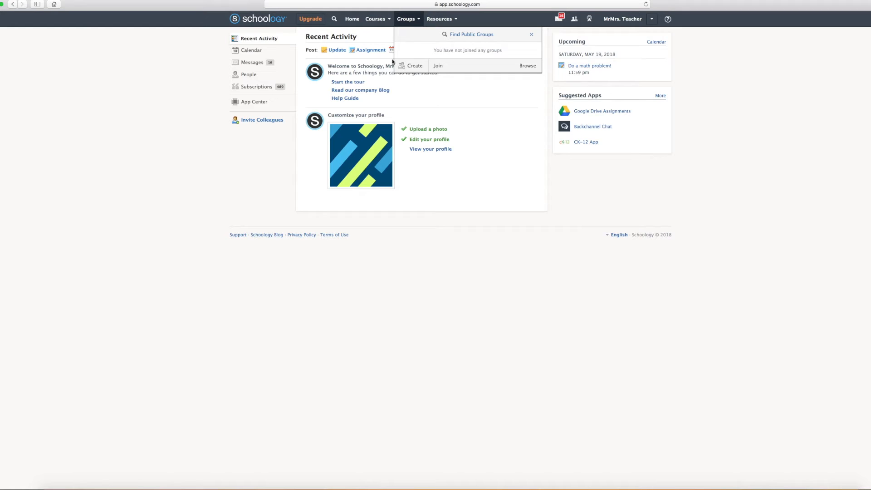
pyautogui.click(414, 67)
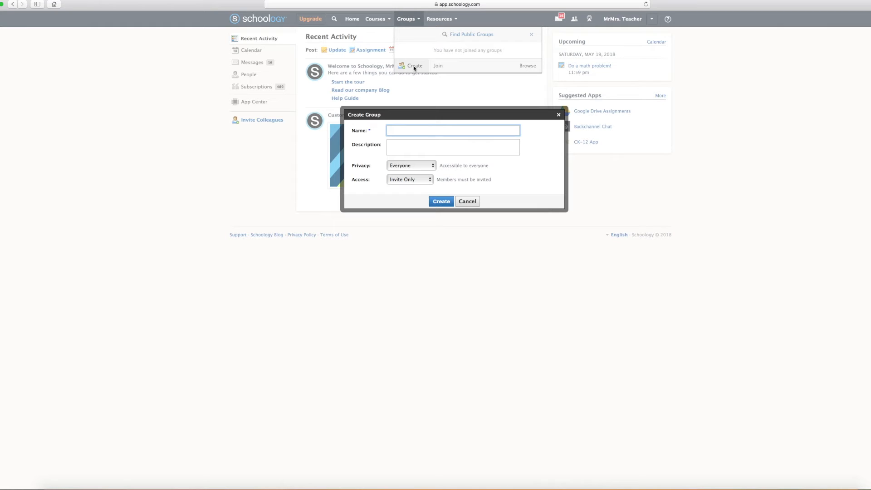
pyautogui.write('New course sharing group')
pyautogui.click(399, 150)
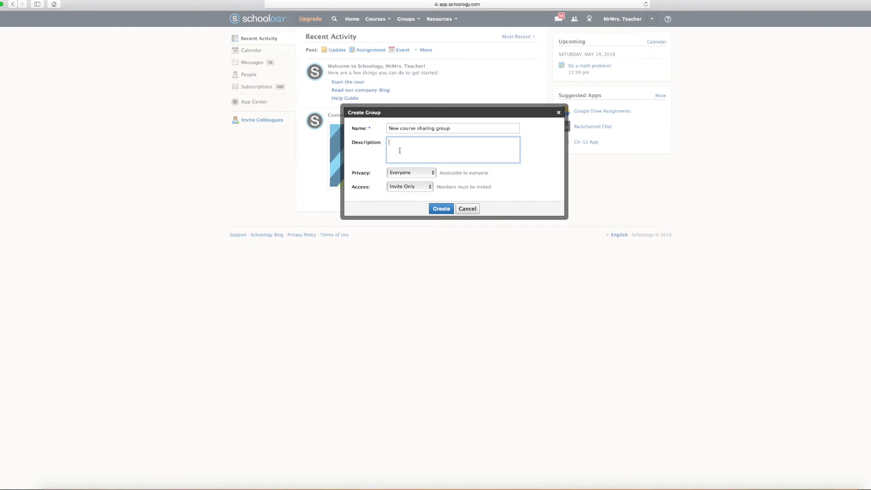
# Keep the group's privacy at Everyone, set its access to Allow Requests, and create the group
pyautogui.click(405, 171)
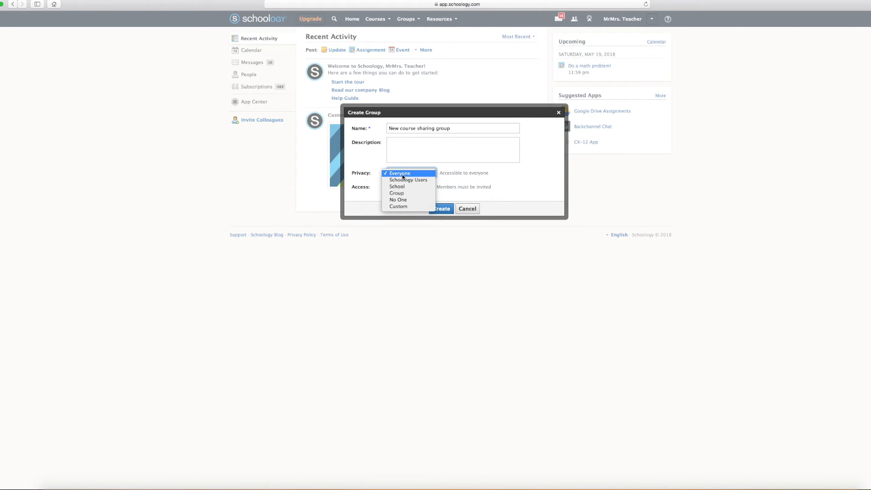
pyautogui.click(403, 175)
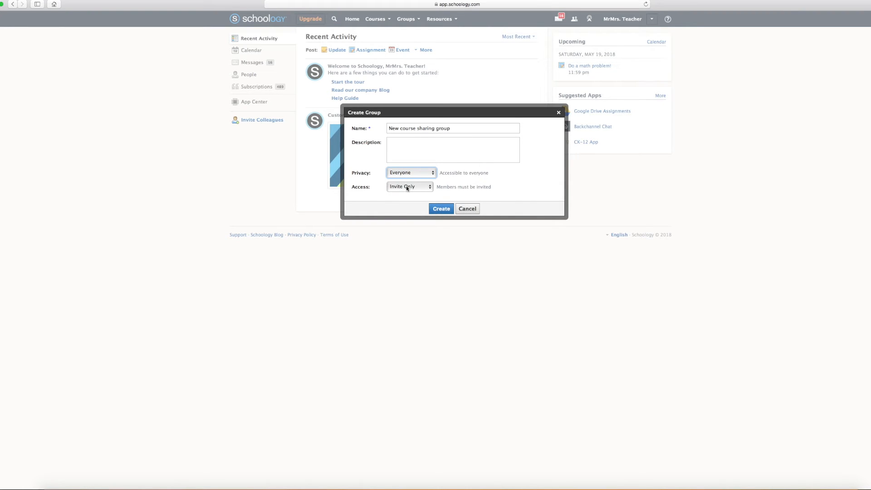
pyautogui.click(406, 187)
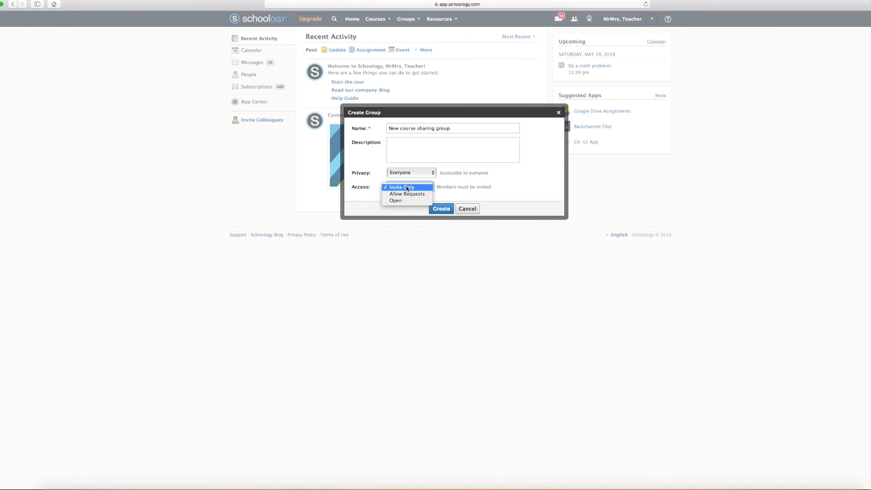
pyautogui.click(401, 194)
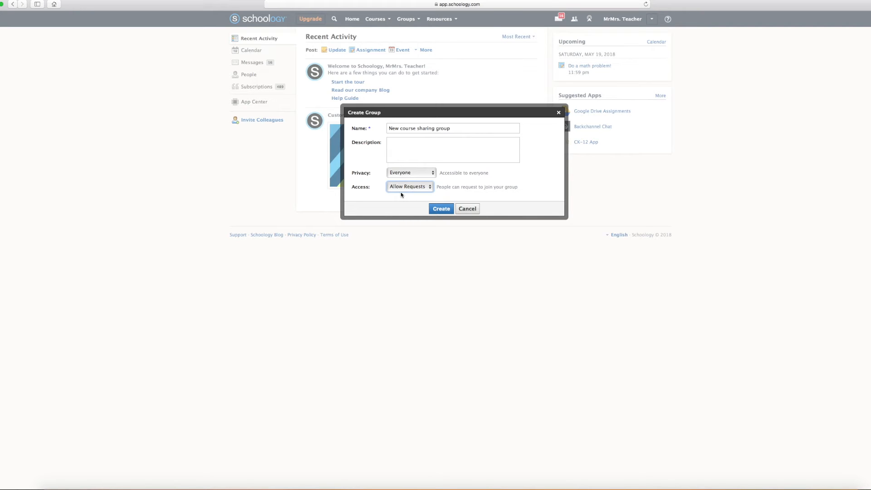
pyautogui.click(439, 209)
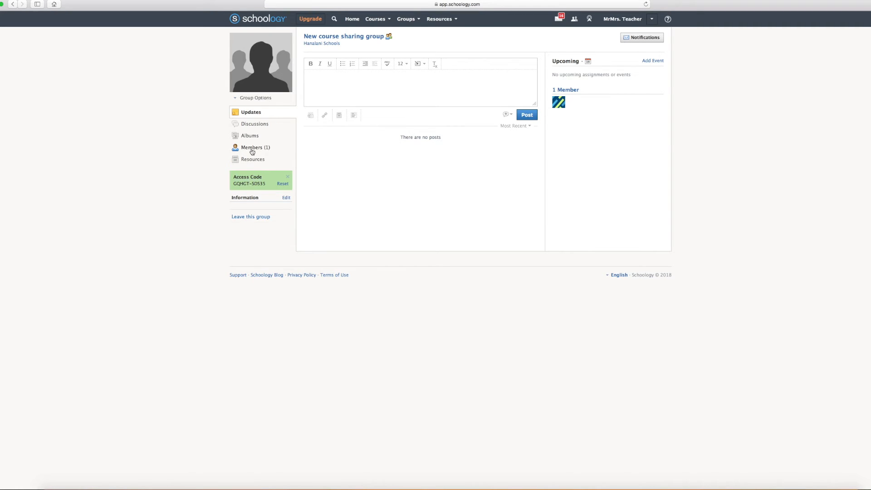
# Examine the resource collection of New course sharing group and compare it with the personal resource collection
pyautogui.click(250, 160)
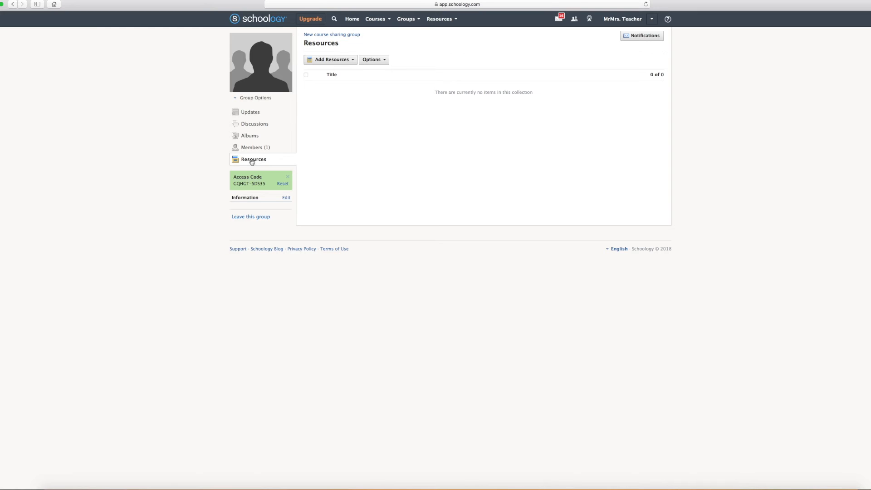
pyautogui.click(440, 22)
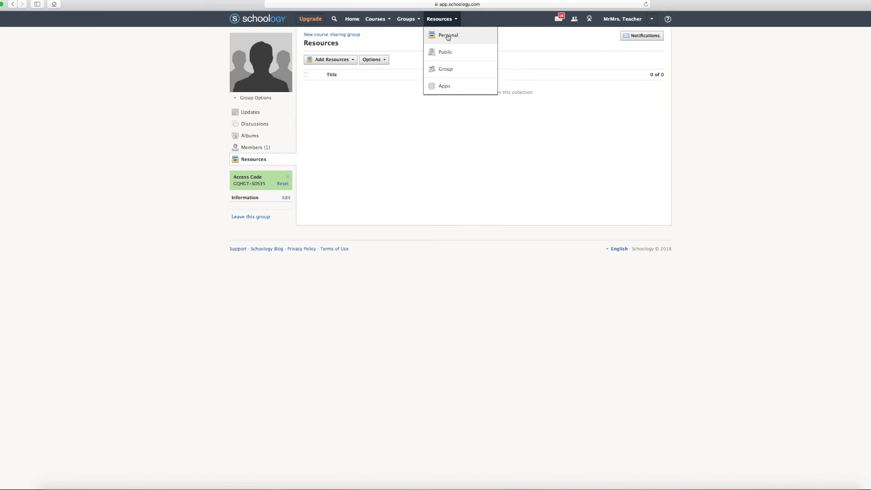
pyautogui.click(447, 69)
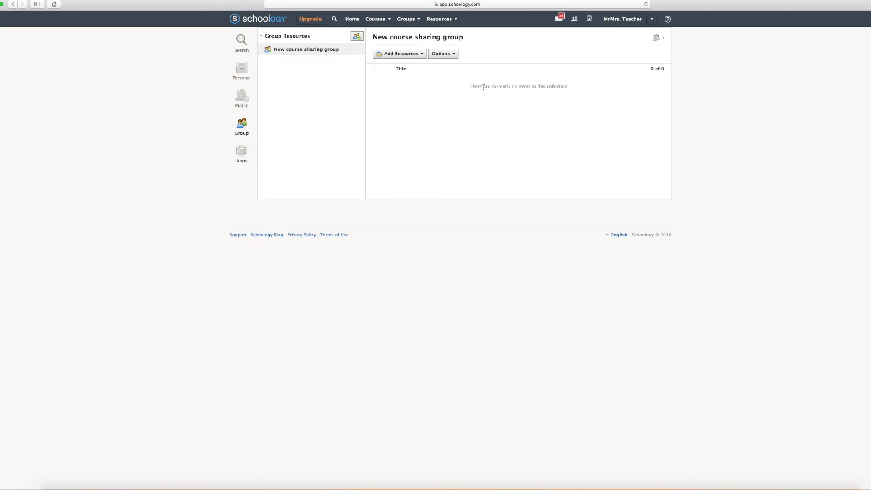
pyautogui.click(440, 20)
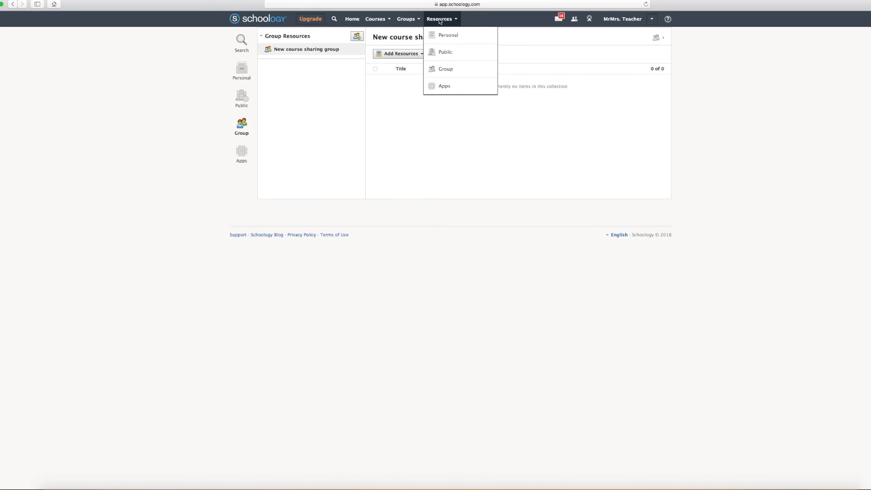
pyautogui.click(448, 35)
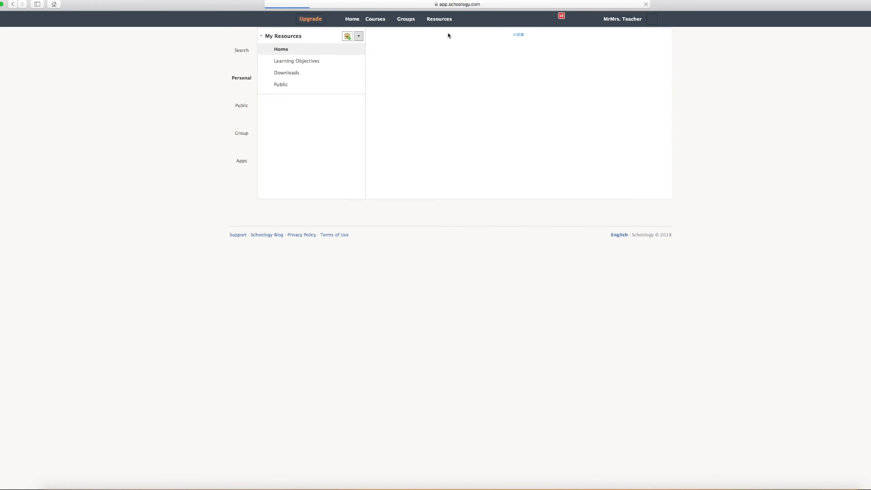
pyautogui.scroll(-5, 481, 110)
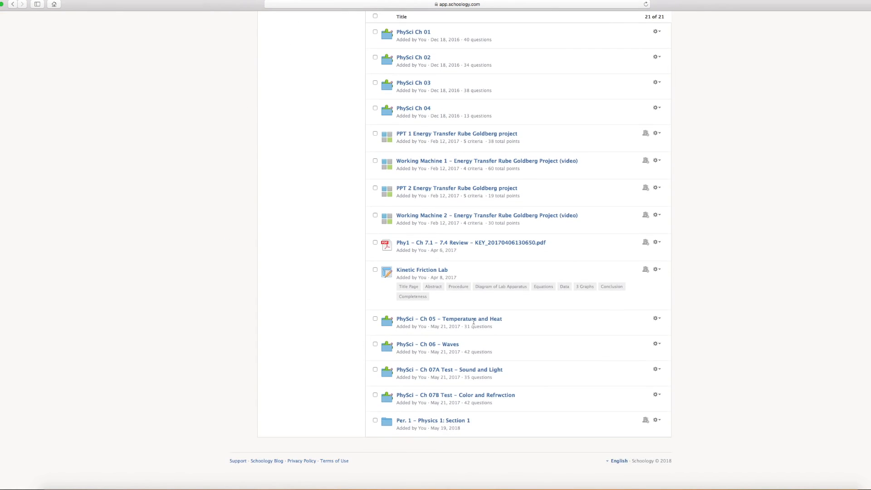
pyautogui.scroll(5, 473, 321)
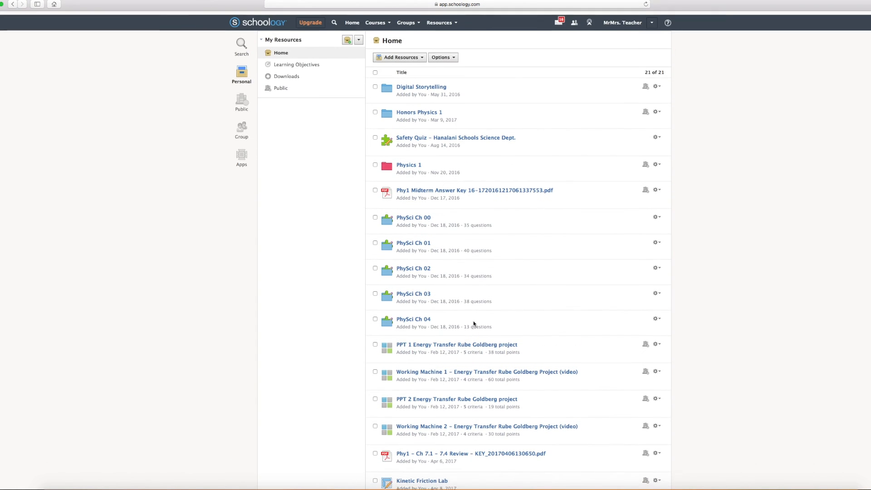
pyautogui.click(435, 18)
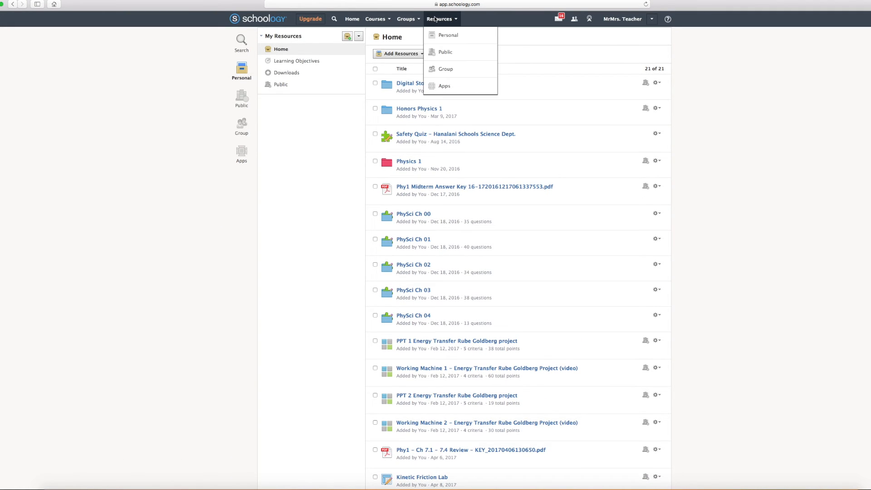
pyautogui.click(452, 71)
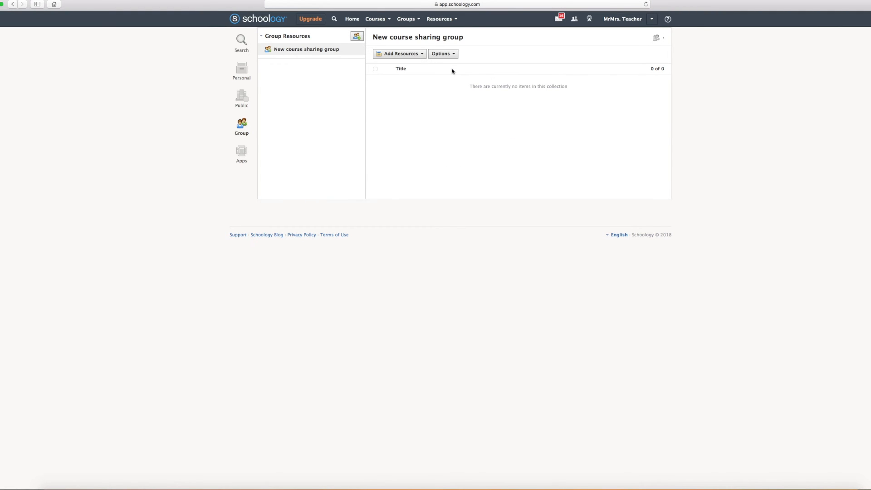
pyautogui.click(440, 19)
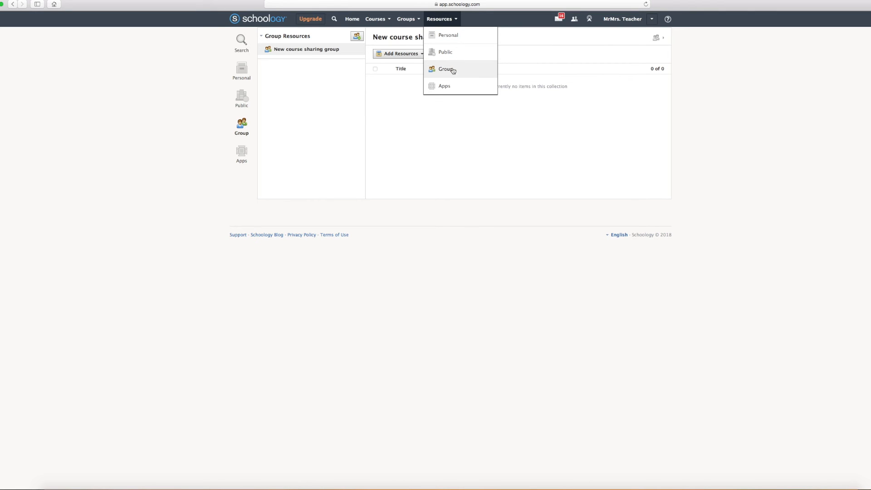
# Go to the Math 101: Section 1 course and start saving the whole course to resources
pyautogui.click(352, 20)
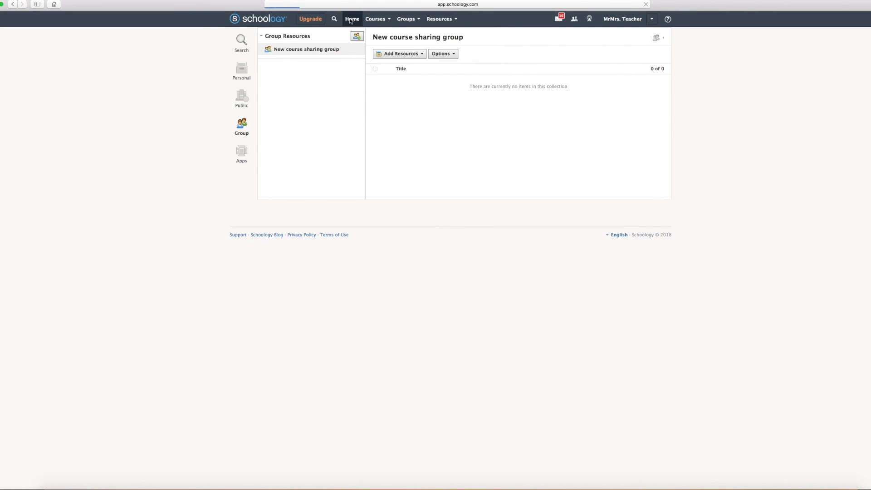
pyautogui.click(378, 20)
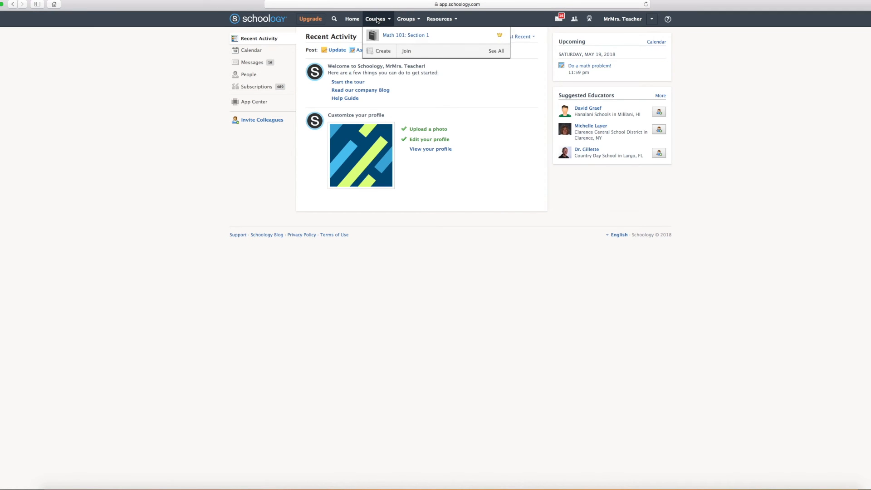
pyautogui.click(405, 36)
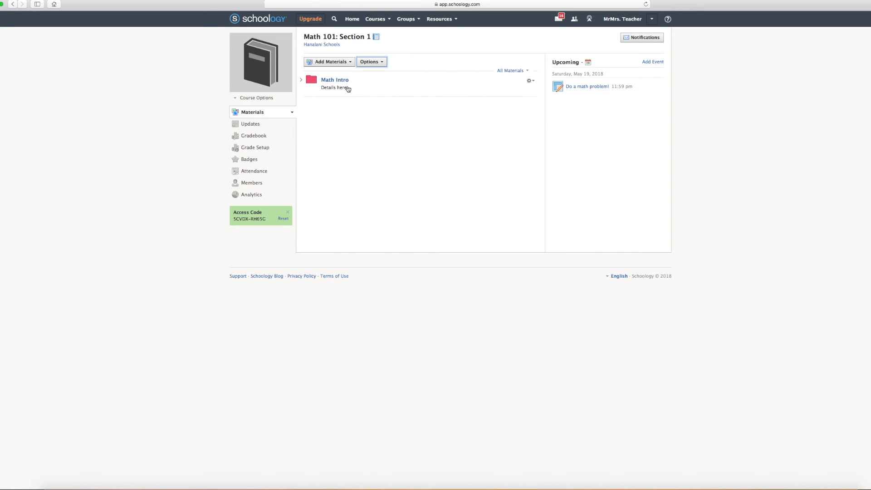
pyautogui.click(382, 64)
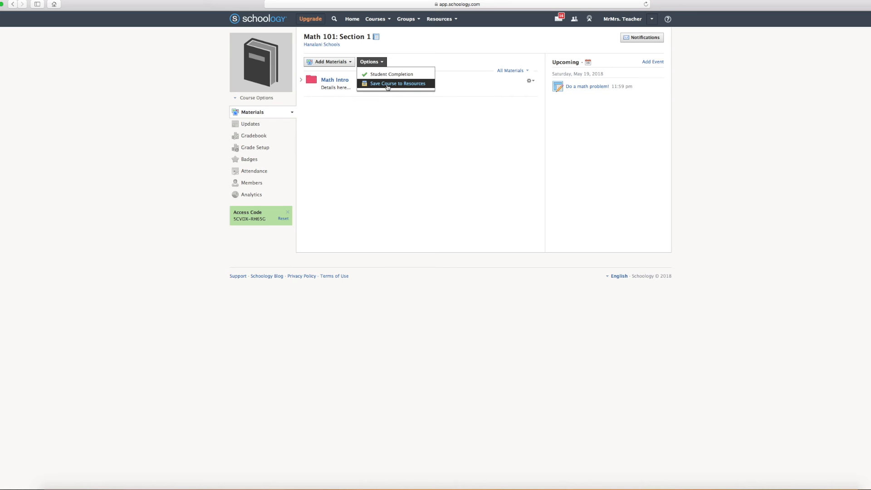
pyautogui.click(388, 84)
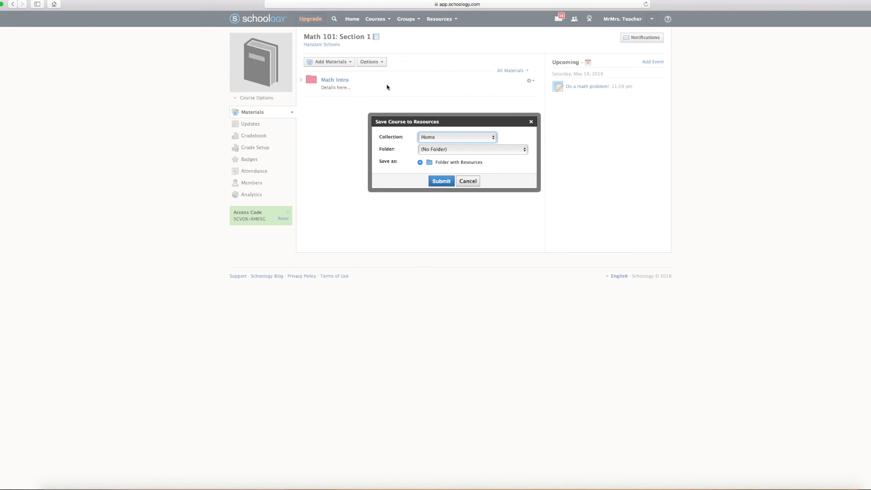
# Save the course as a folder with resources in the New course sharing group collection, with no parent folder
pyautogui.click(477, 138)
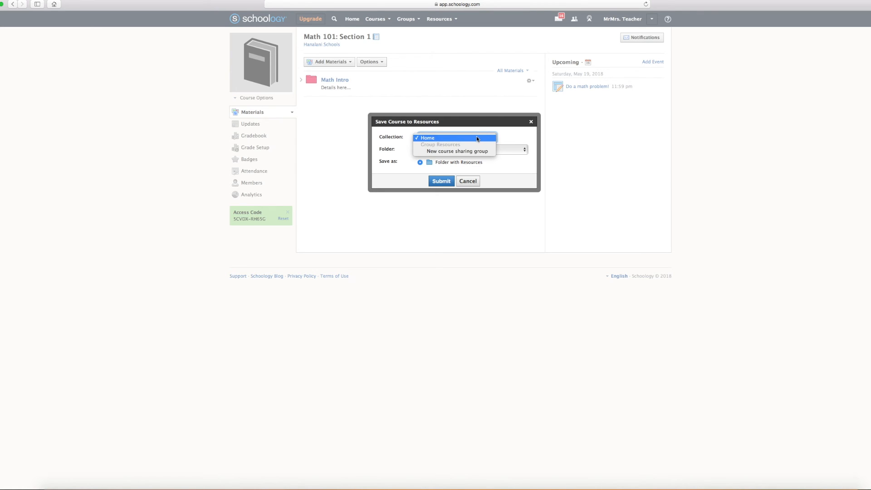
pyautogui.click(477, 138)
pyautogui.click(470, 138)
pyautogui.click(456, 152)
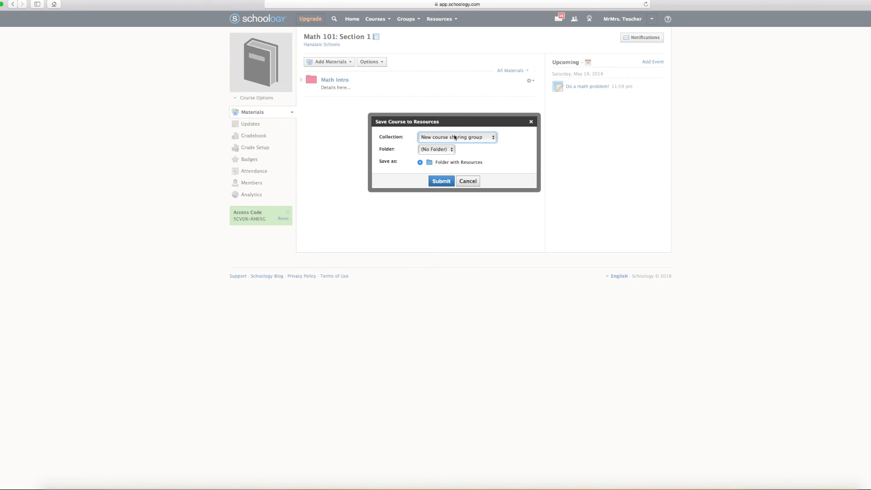
pyautogui.click(493, 139)
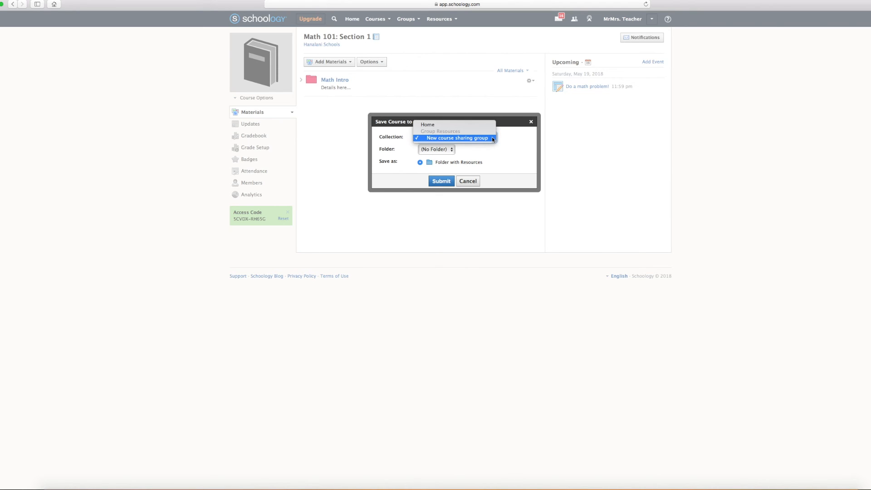
pyautogui.click(493, 138)
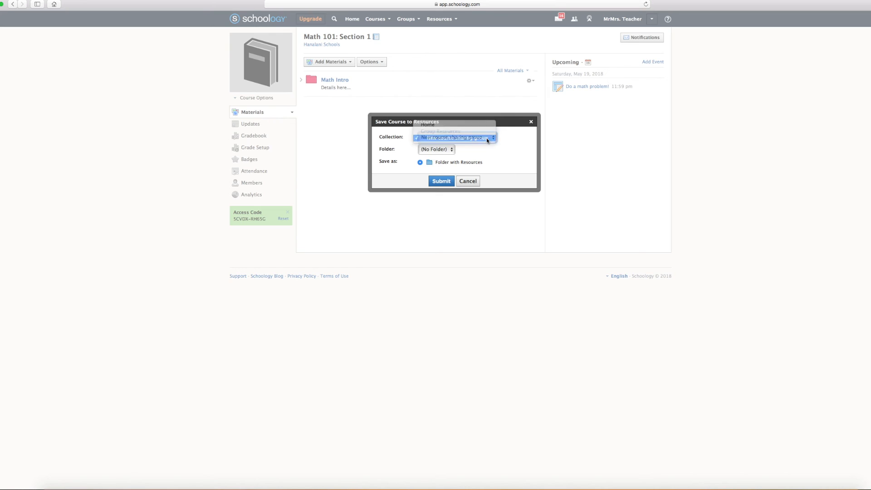
pyautogui.click(450, 150)
pyautogui.click(451, 150)
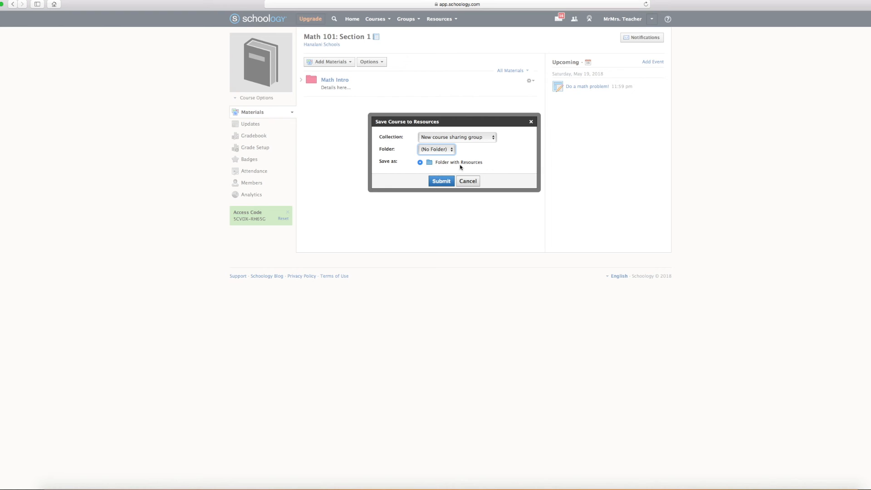
pyautogui.click(441, 182)
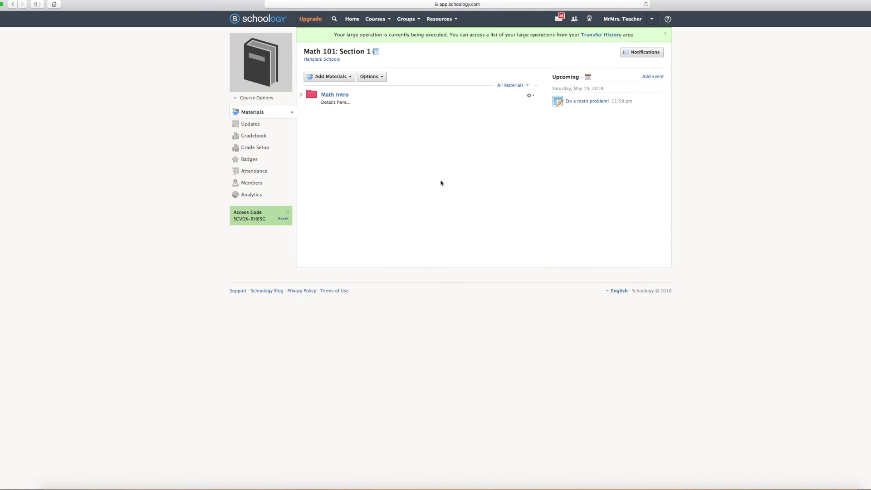
# Open New course sharing group and check its resources for the saved course, along with its member list
pyautogui.click(409, 23)
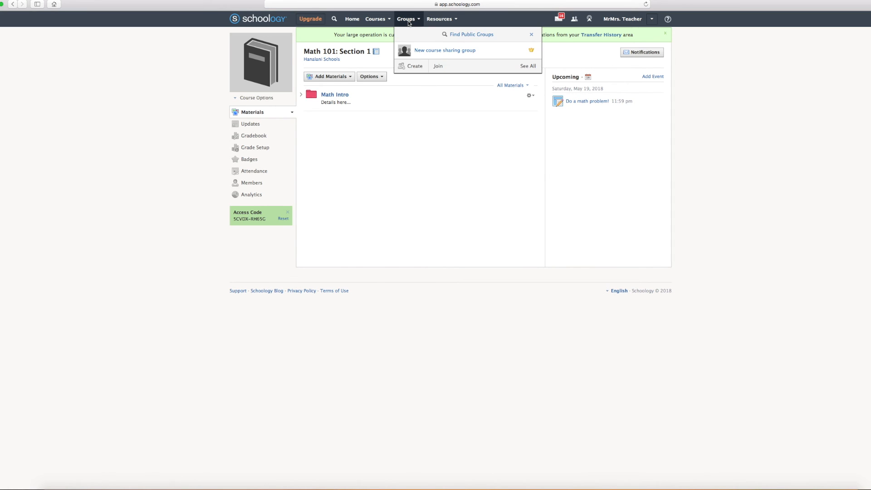
pyautogui.click(437, 52)
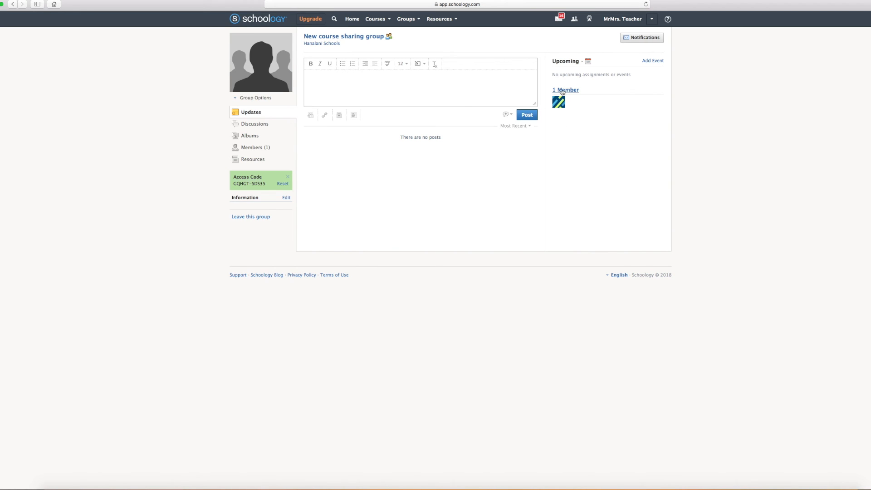
pyautogui.click(249, 160)
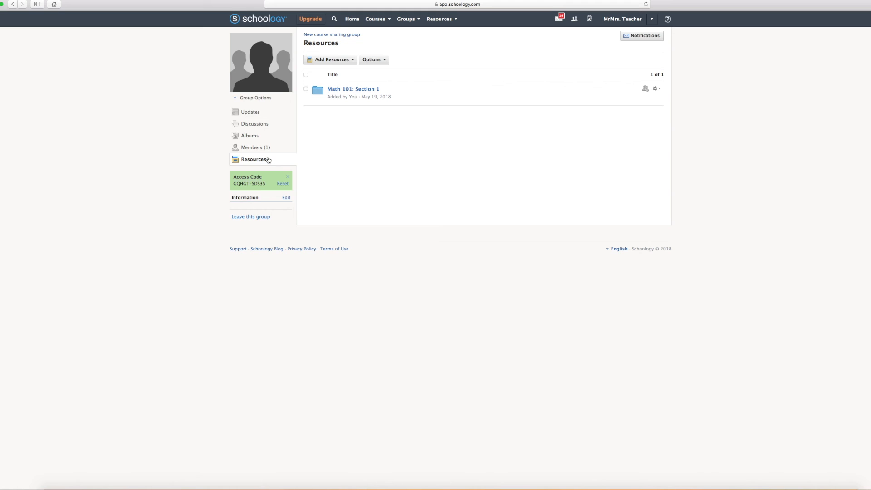
pyautogui.click(251, 148)
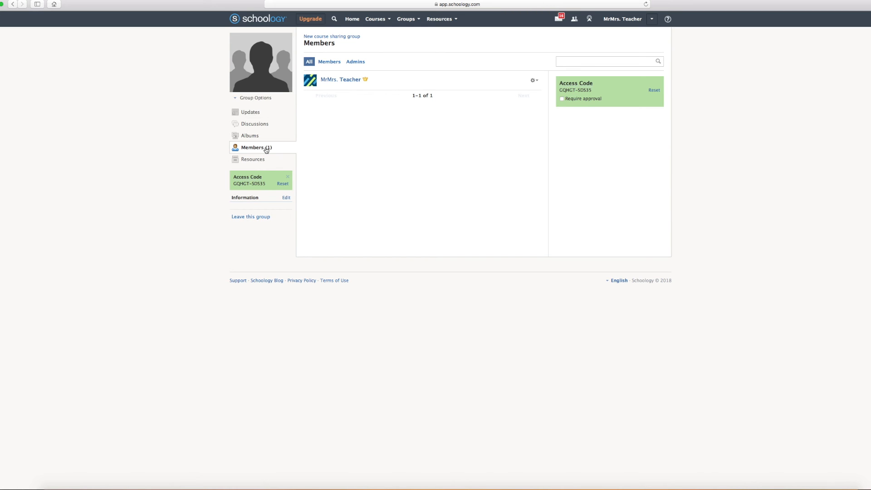
pyautogui.click(247, 161)
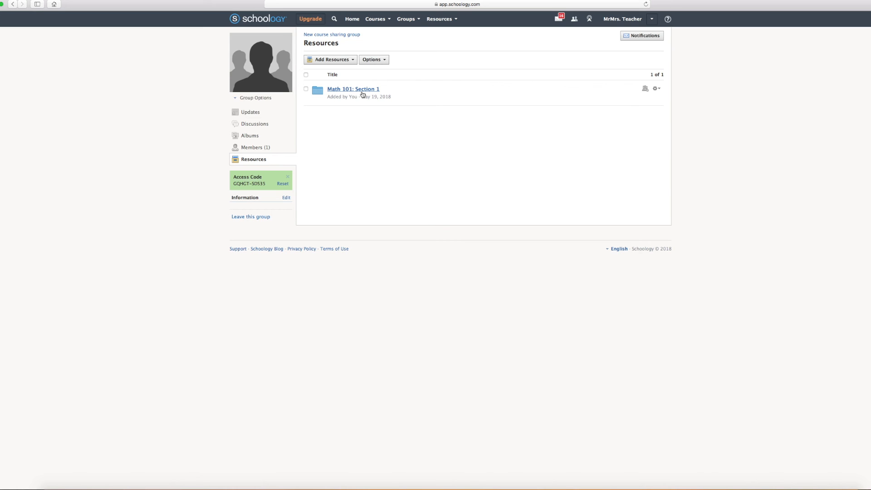
# Return to the group's members page and highlight the access code that colleagues use to join
pyautogui.click(253, 149)
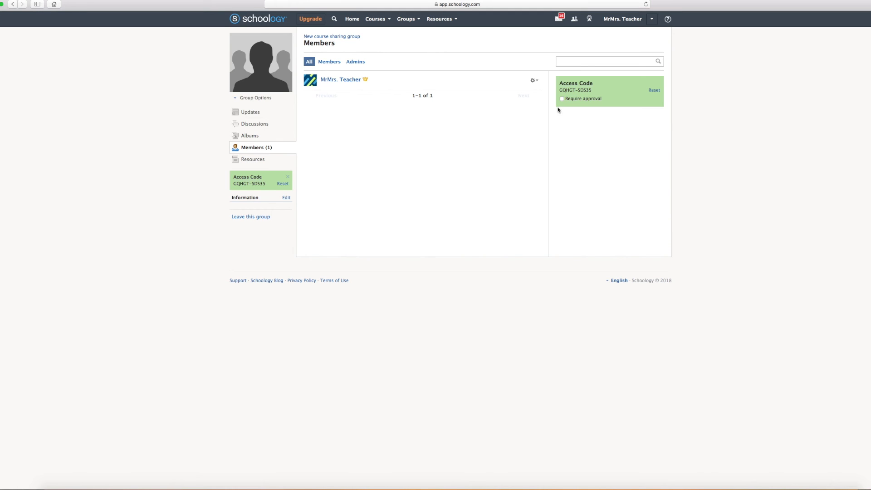
pyautogui.moveTo(560, 89); pyautogui.dragTo(593, 90)
pyautogui.click(594, 89)
# View the prompt for joining a group by access code, and dismiss it without joining
pyautogui.click(405, 20)
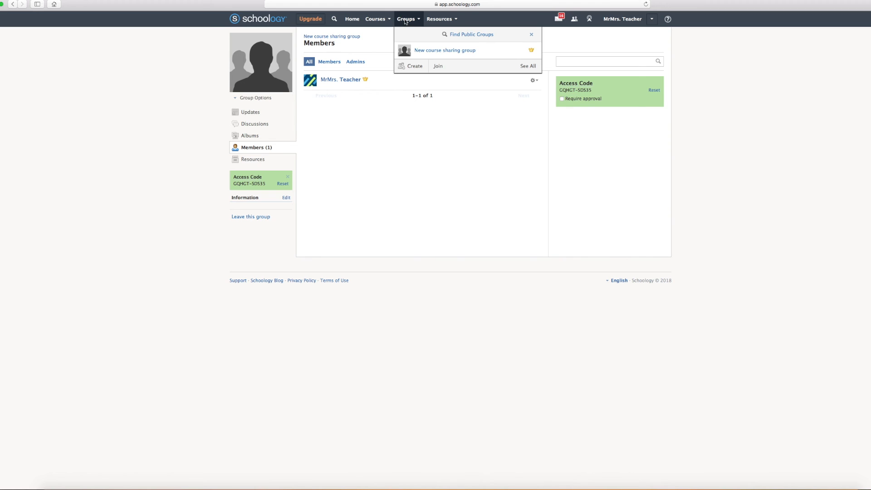
pyautogui.click(438, 66)
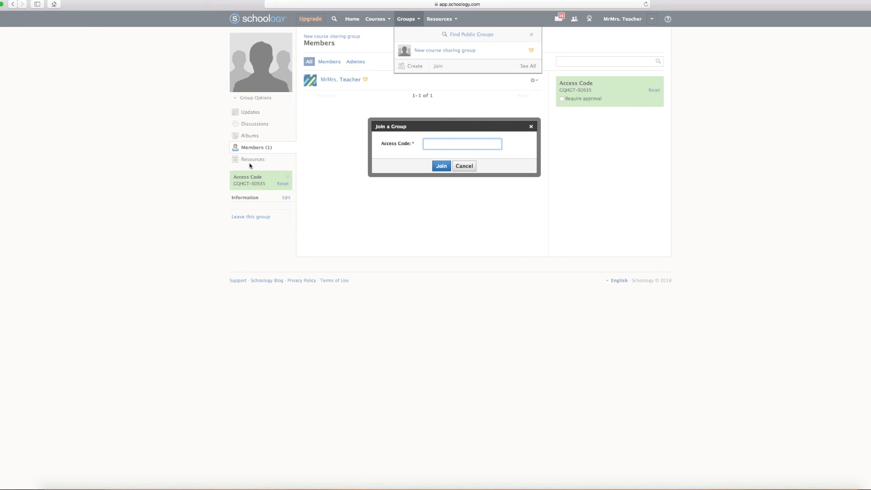
pyautogui.click(464, 167)
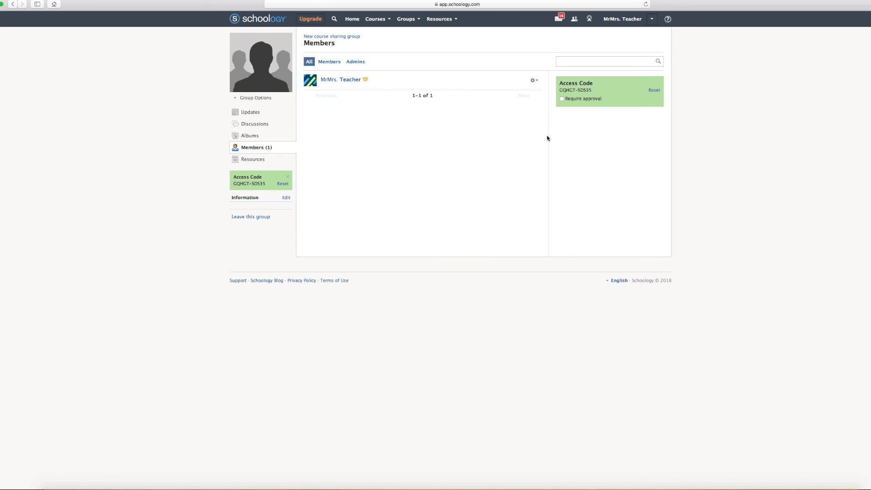